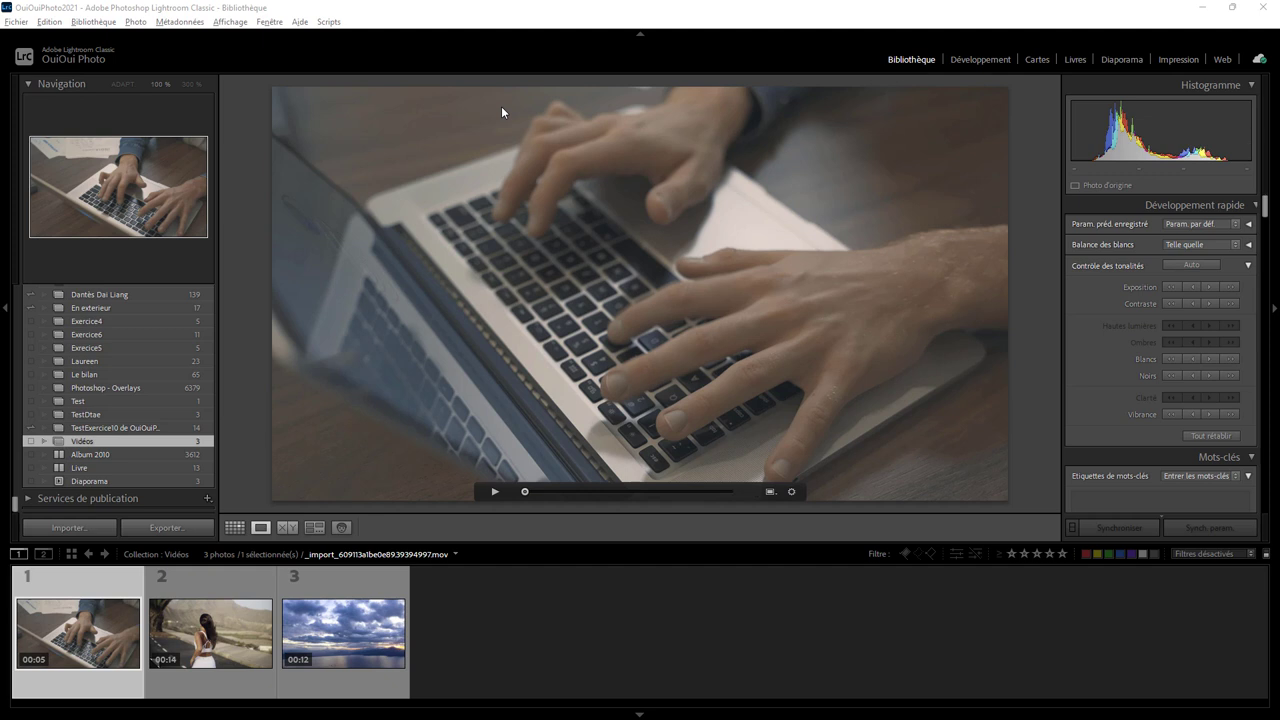
# Play the keyboard clip to 00:04, rewind it near the start, and show the frame options.
pyautogui.click(16, 27)
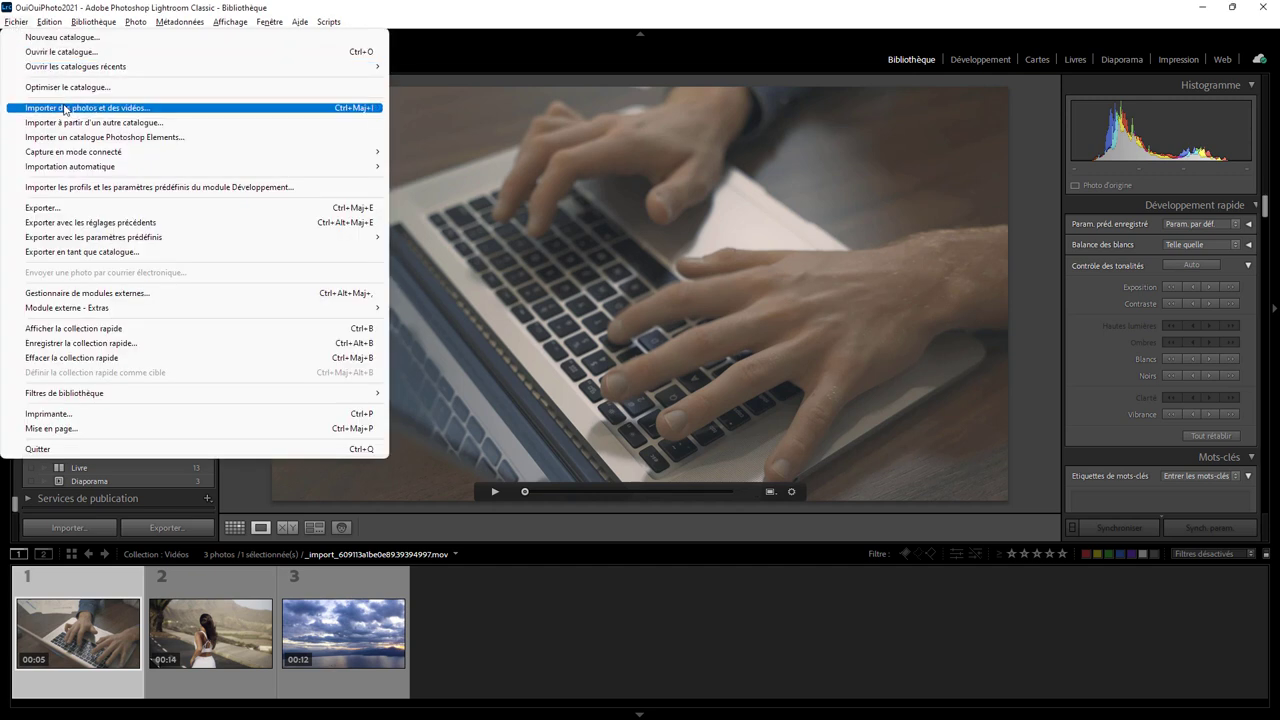
pyautogui.click(548, 533)
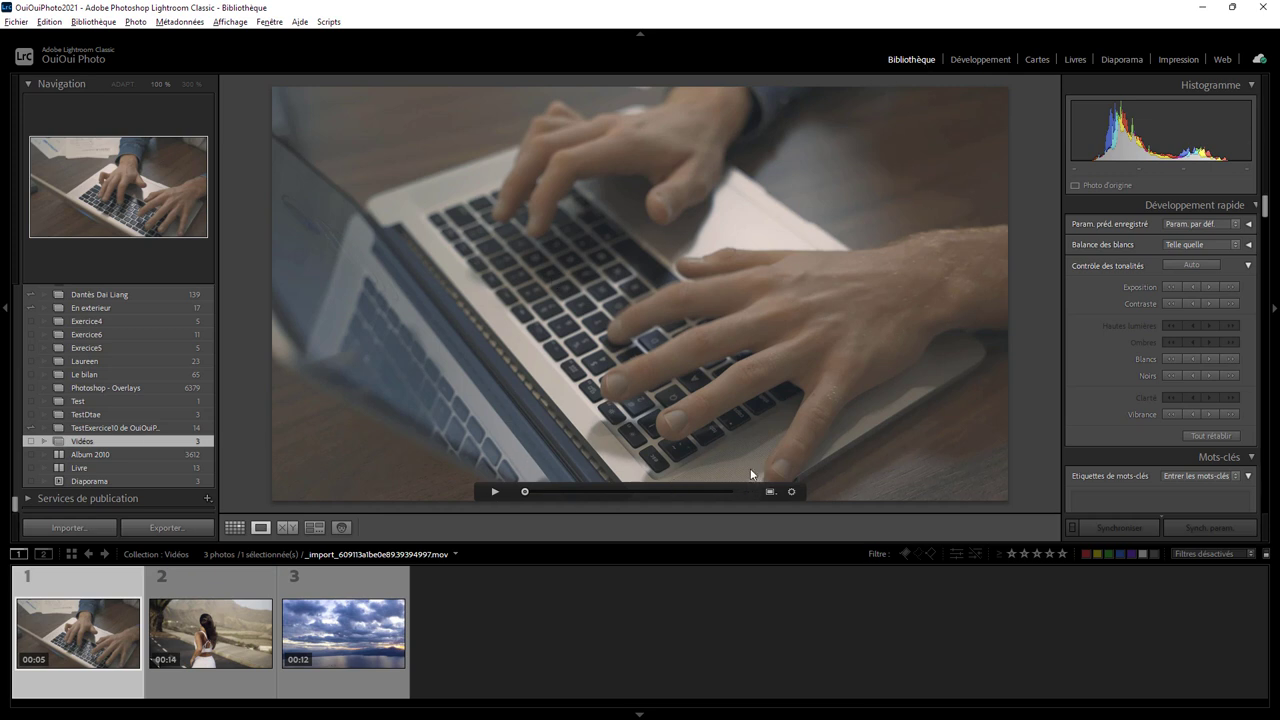
pyautogui.click(497, 492)
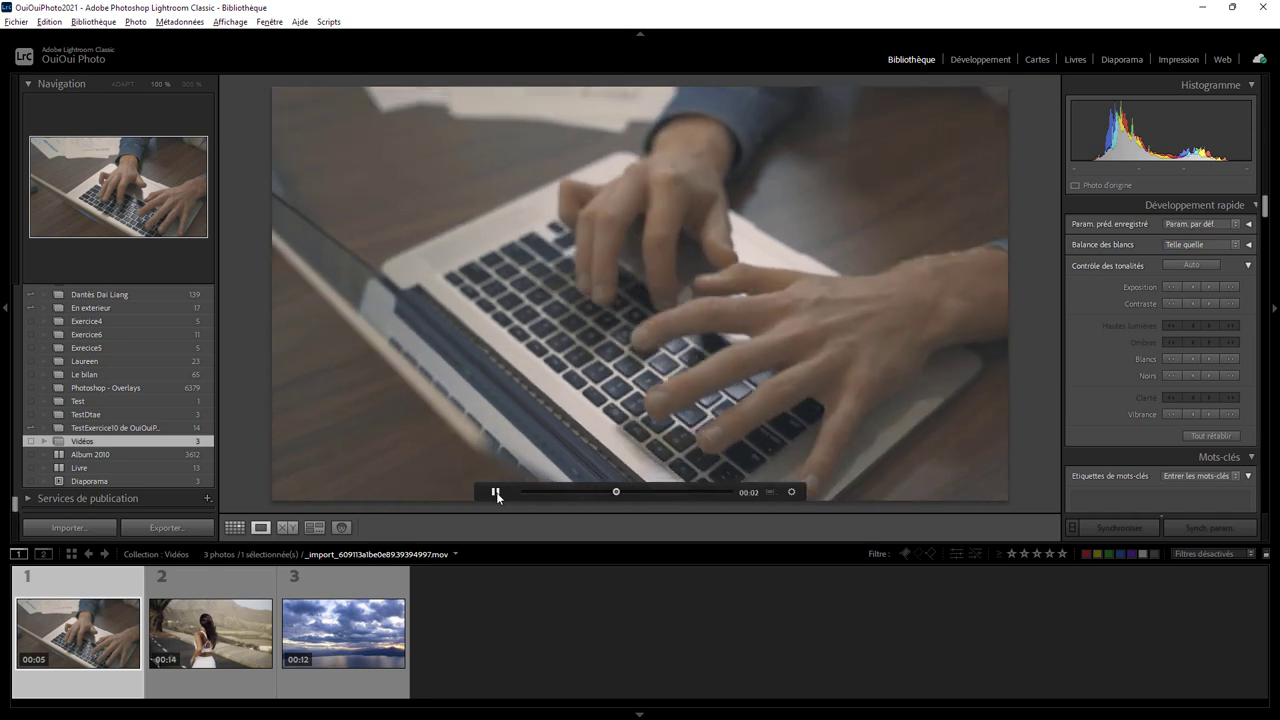
pyautogui.click(496, 492)
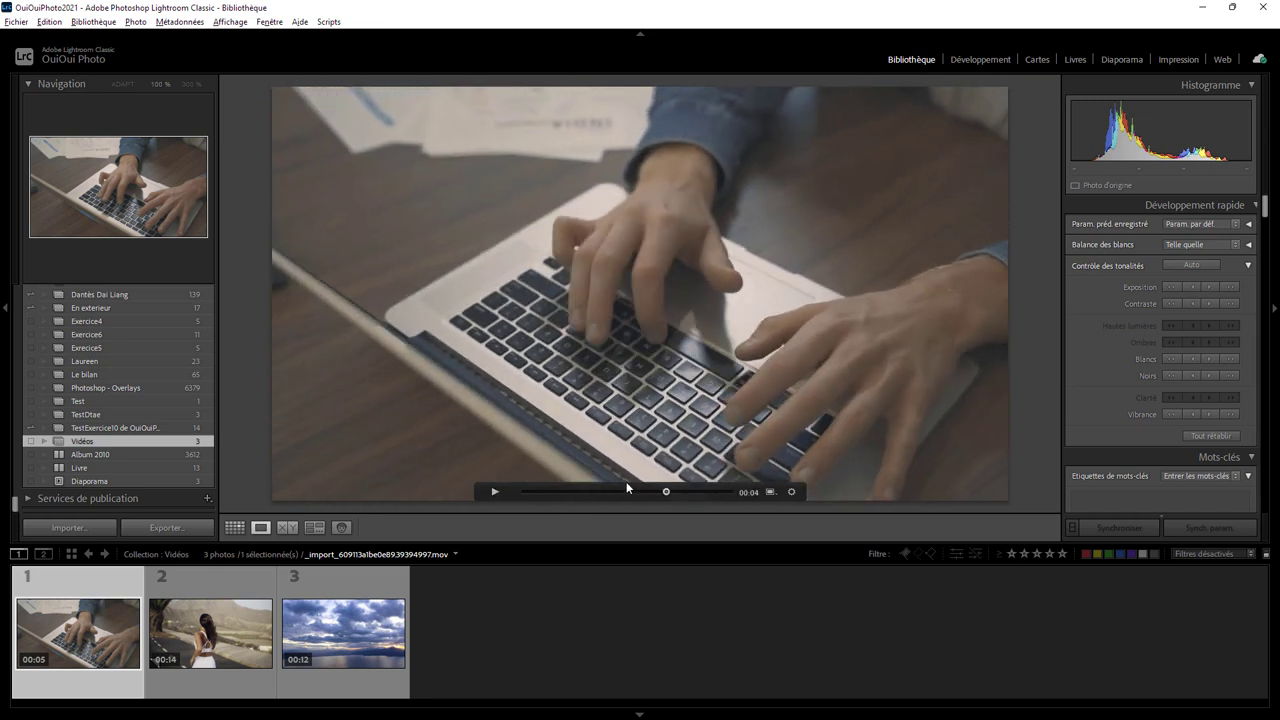
pyautogui.moveTo(667, 492); pyautogui.dragTo(520, 492)
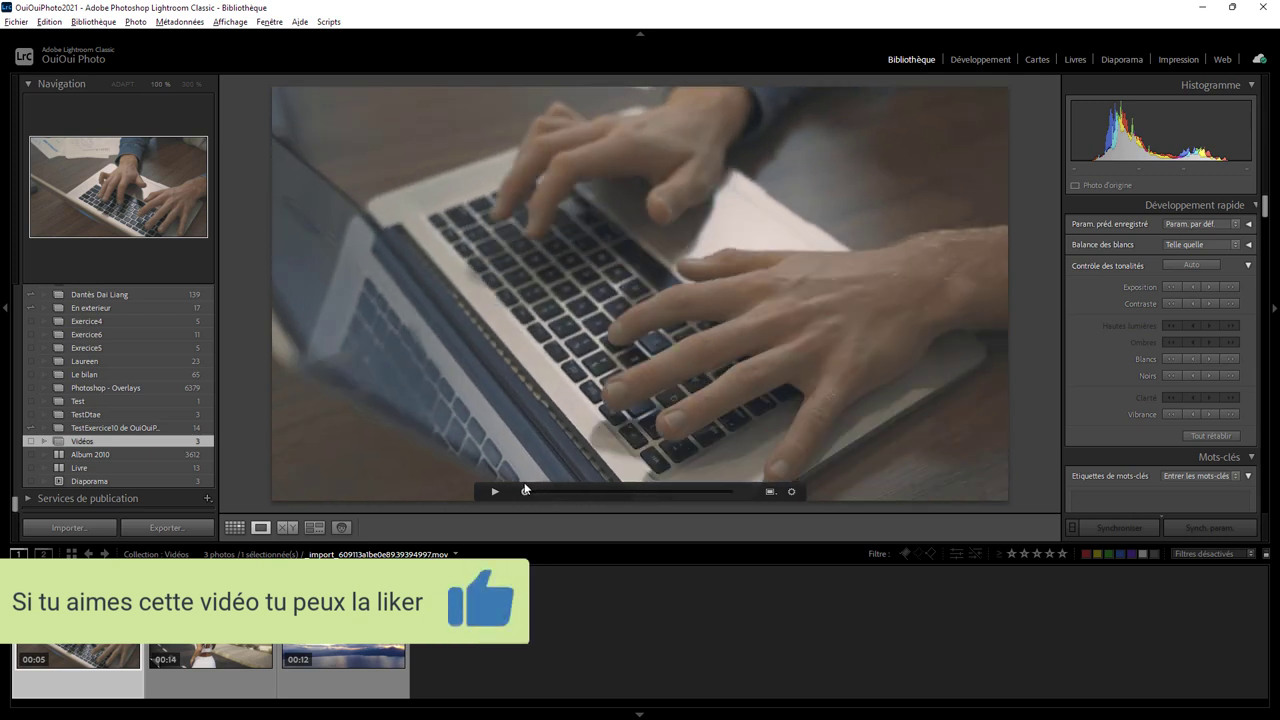
pyautogui.click(771, 491)
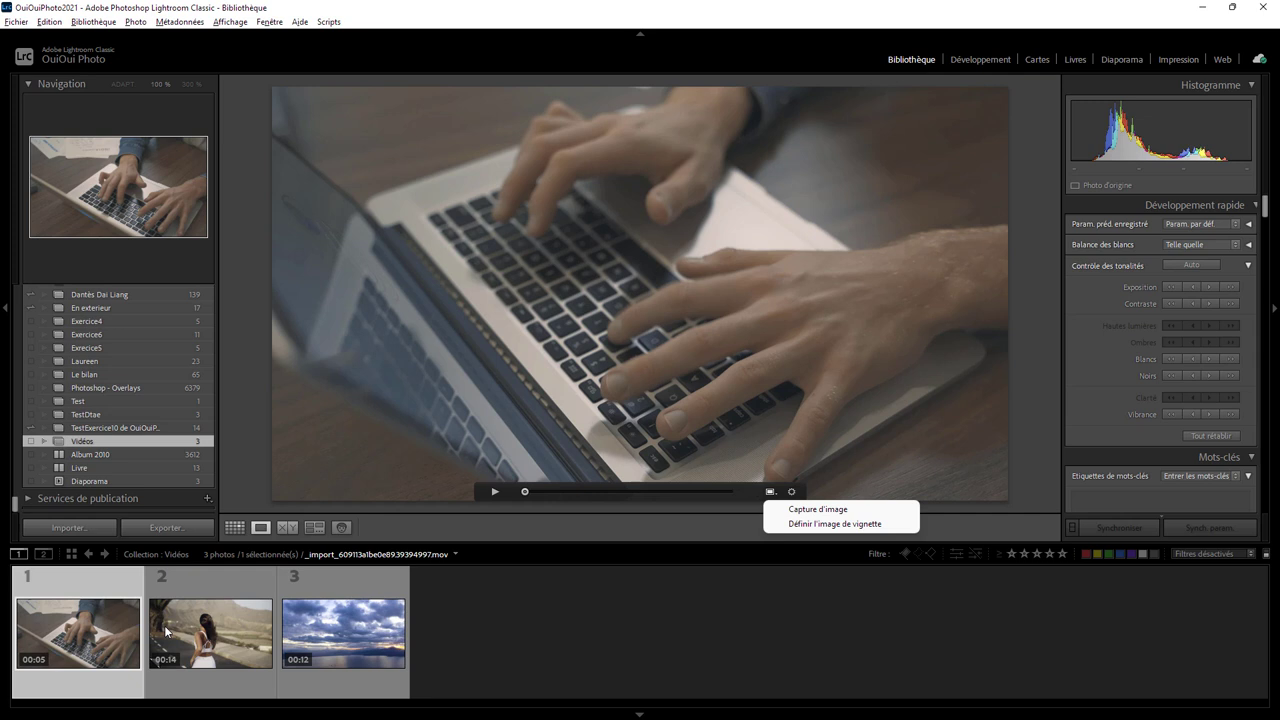
# Make the keyboard clip's 00:01 frame its thumbnail with Définir l'image de vignette.
pyautogui.moveTo(528, 491); pyautogui.dragTo(592, 491)
pyautogui.click(771, 492)
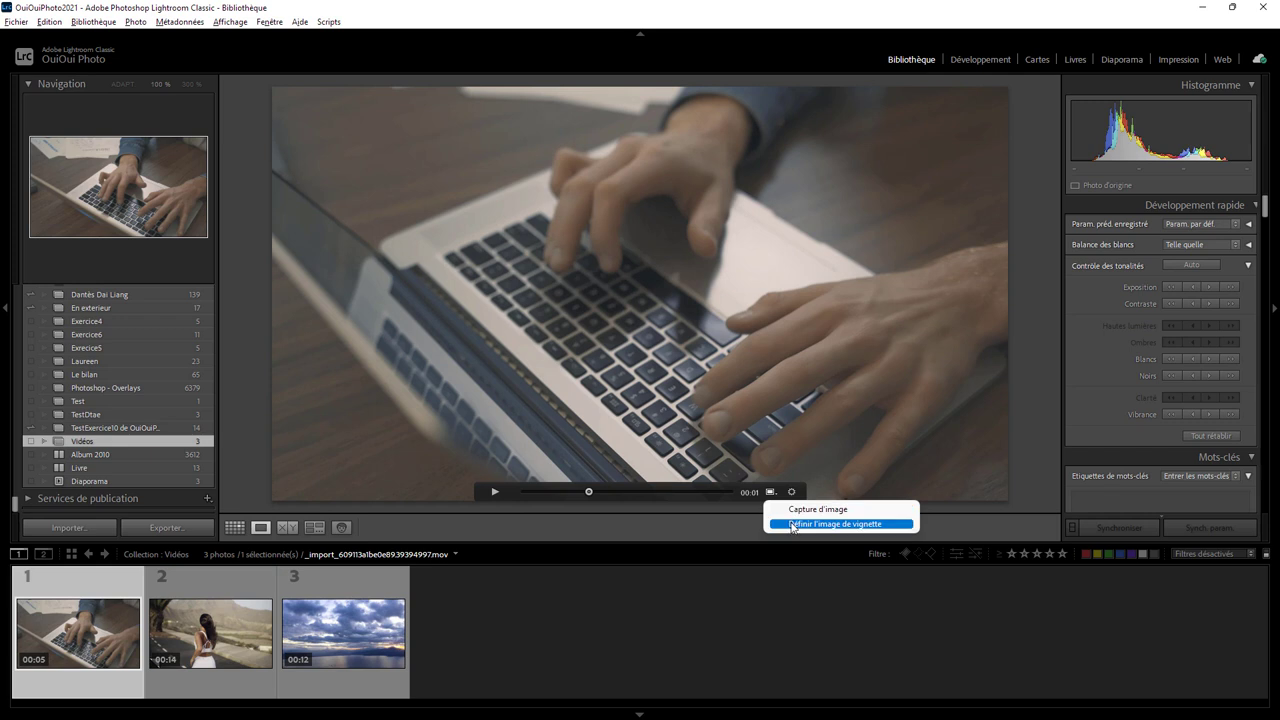
pyautogui.click(792, 524)
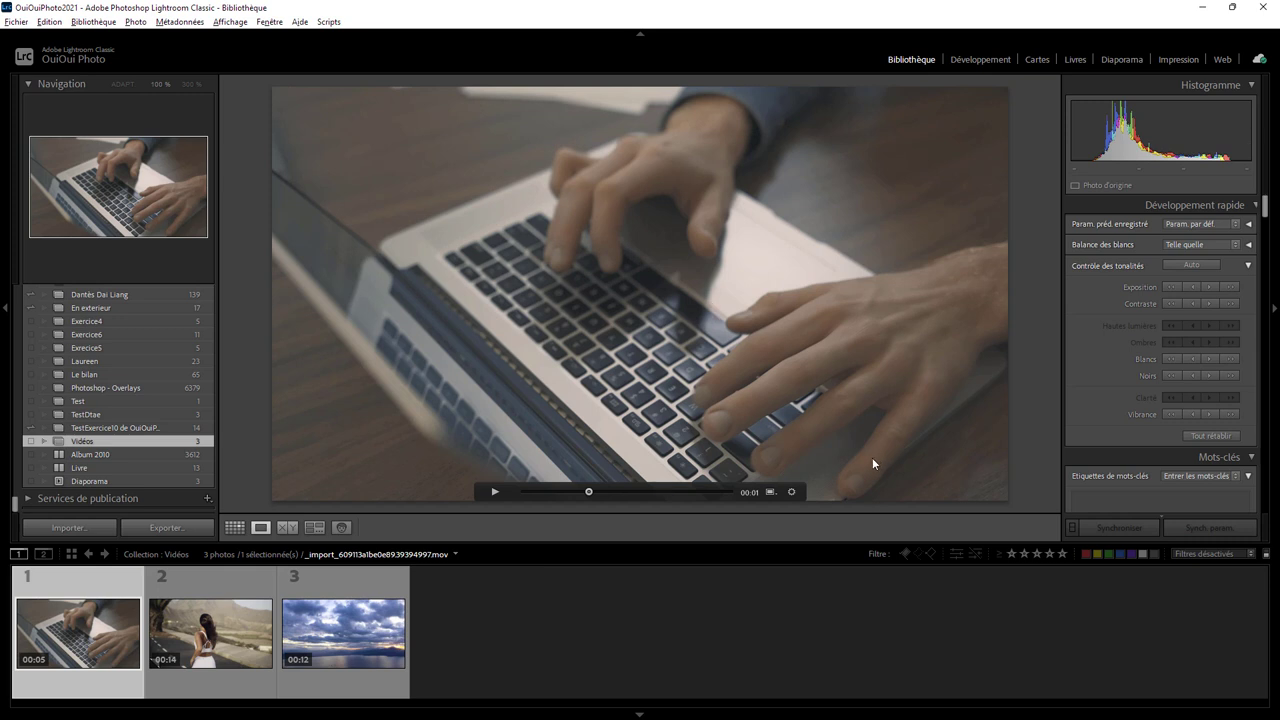
# Trim the keyboard clip to 00:02, keeping the section from its very start.
pyautogui.click(792, 492)
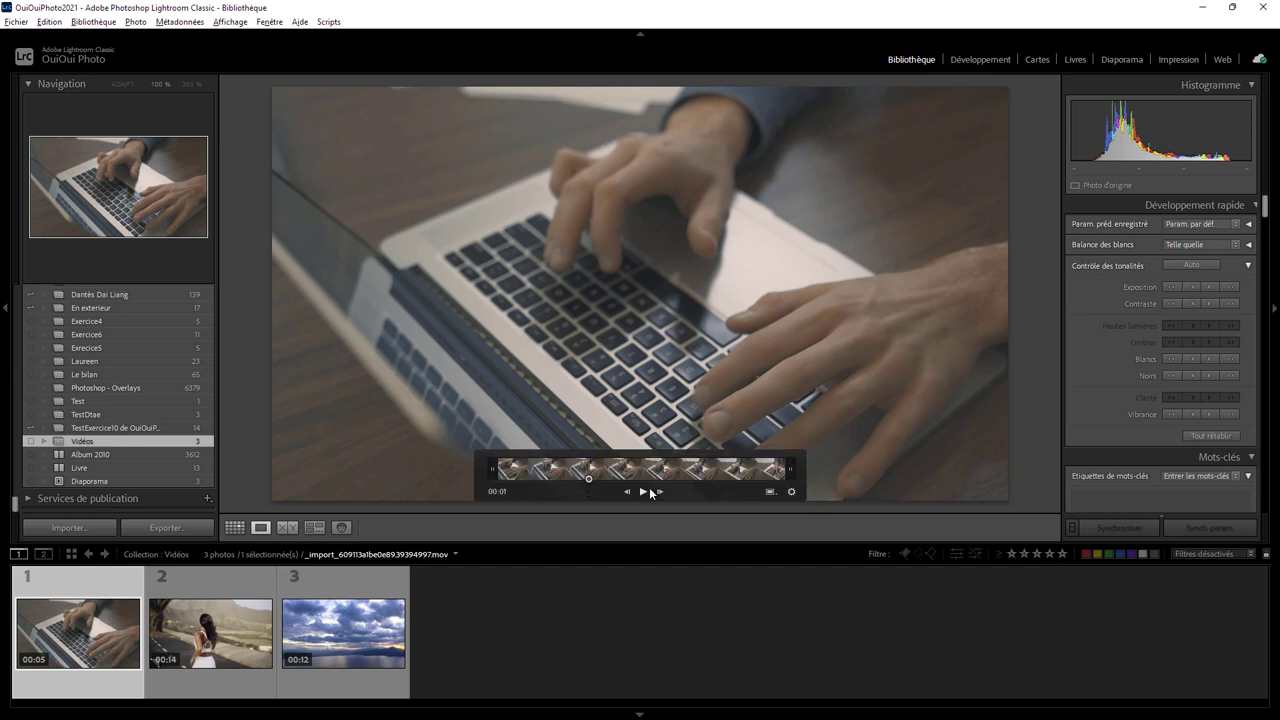
pyautogui.moveTo(491, 470)
pyautogui.mouseDown()
pyautogui.moveTo(544, 473)
pyautogui.moveTo(472, 482)
pyautogui.mouseUp()
pyautogui.moveTo(498, 476); pyautogui.dragTo(566, 474)
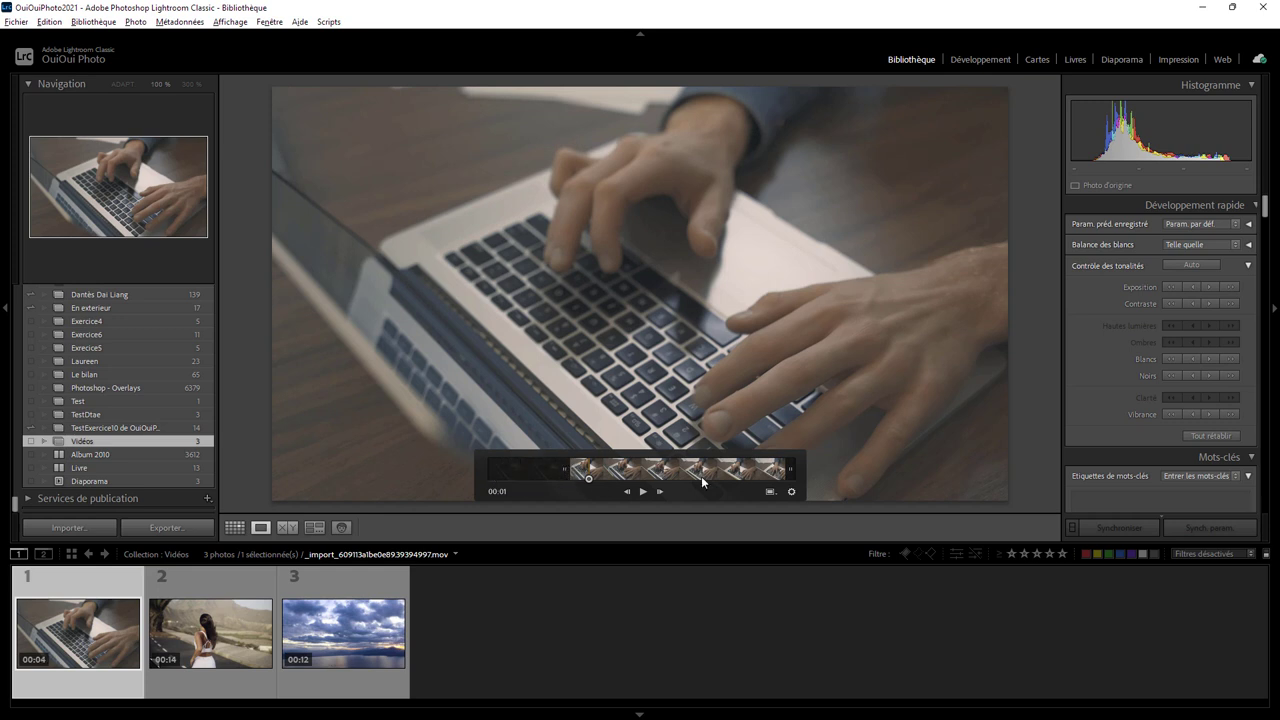
pyautogui.moveTo(790, 470); pyautogui.dragTo(641, 473)
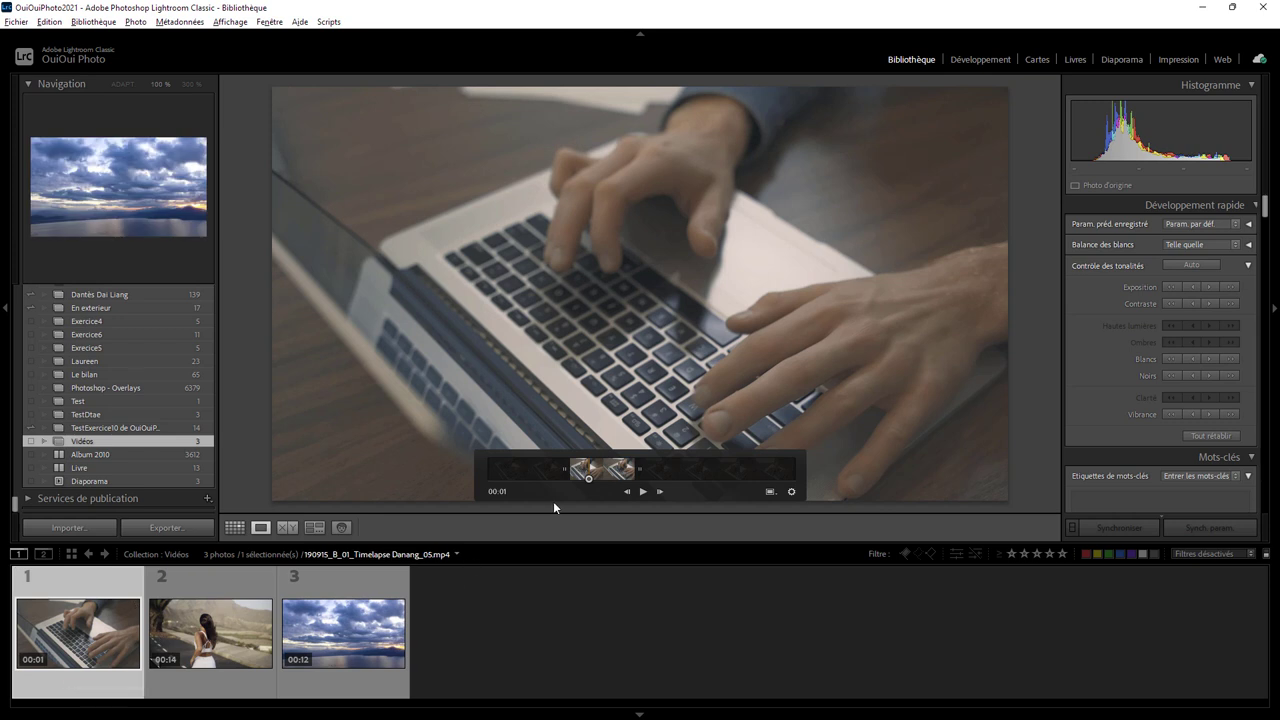
pyautogui.moveTo(637, 476); pyautogui.dragTo(683, 478)
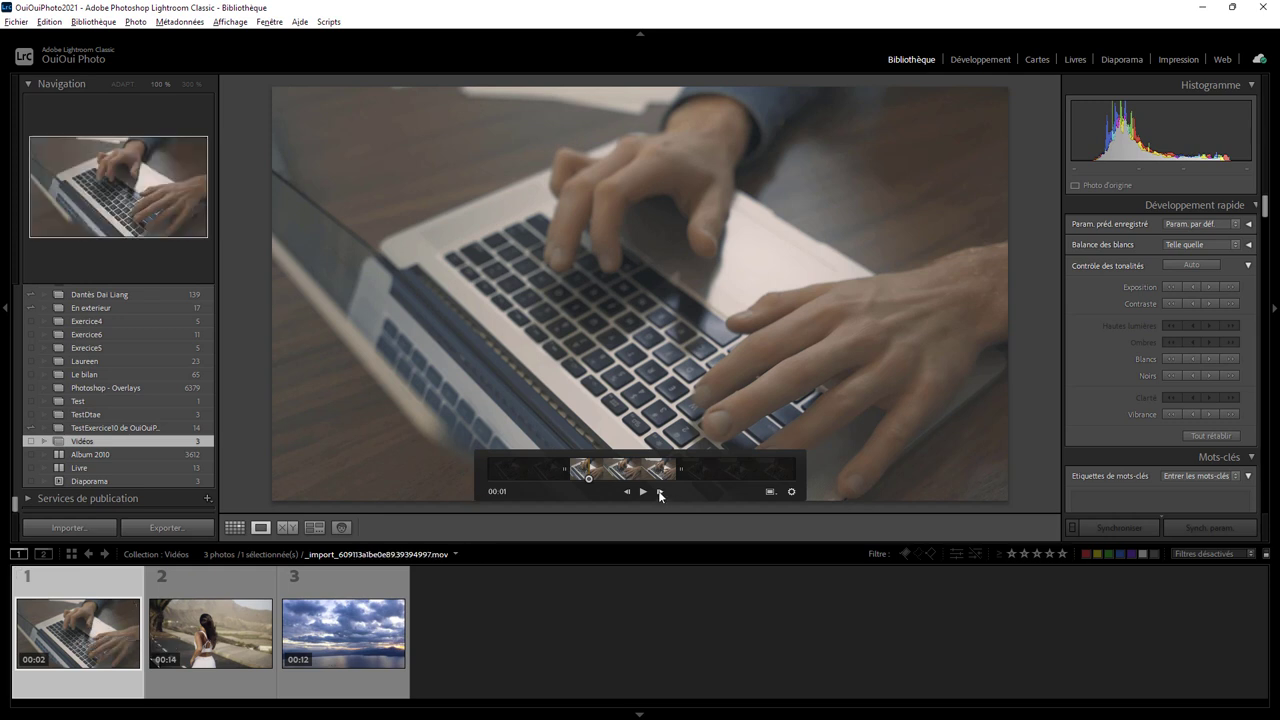
pyautogui.moveTo(562, 471); pyautogui.dragTo(492, 469)
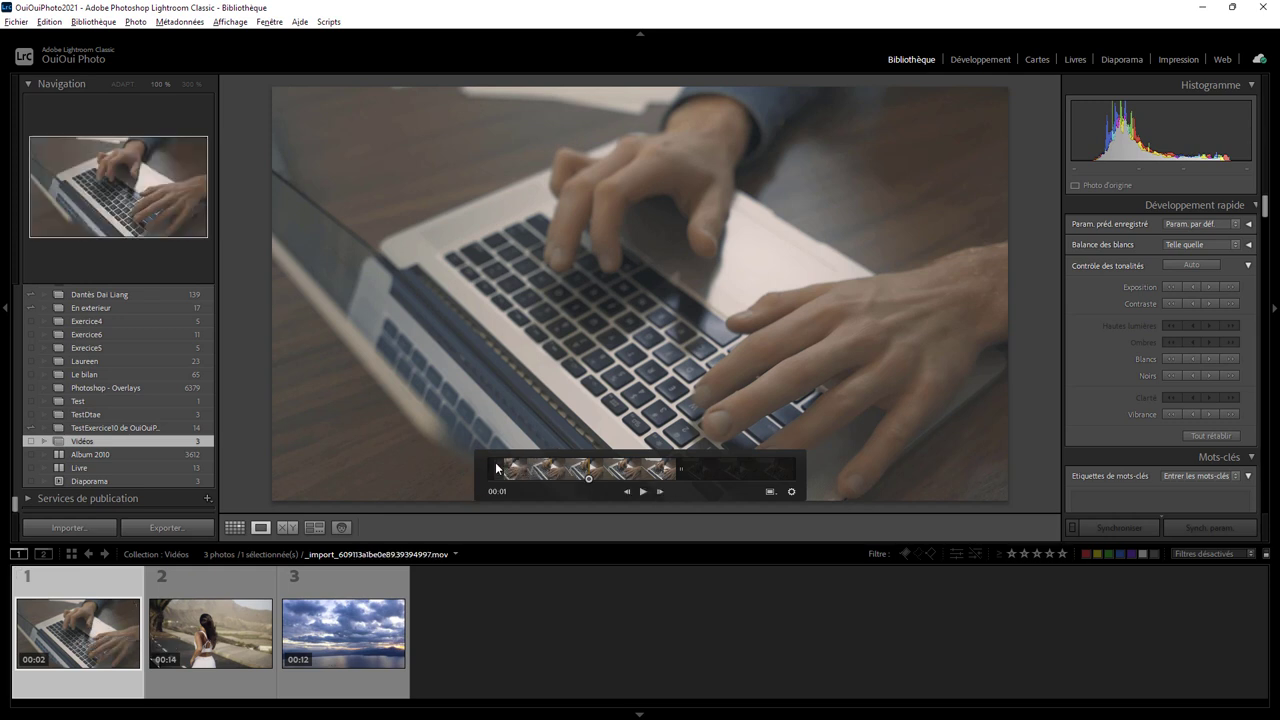
pyautogui.moveTo(672, 469); pyautogui.dragTo(603, 480)
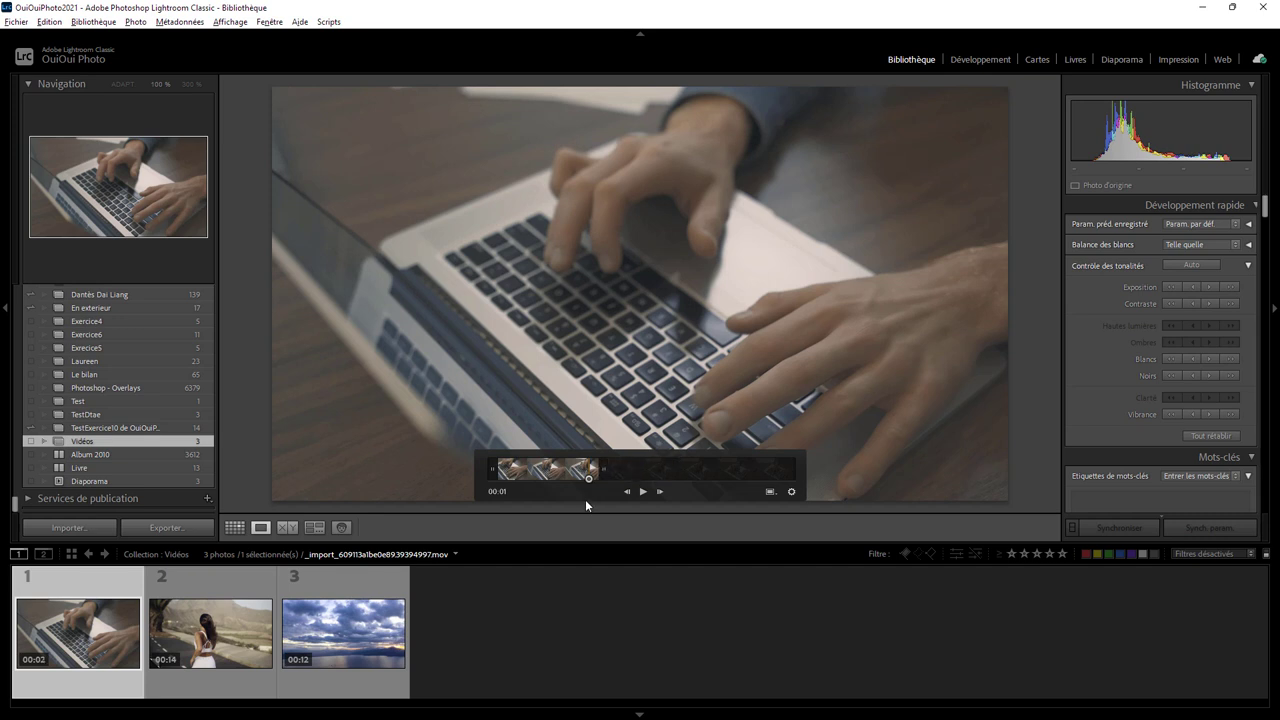
# Create a virtual copy of the keyboard clip and select the copy.
pyautogui.rightClick(125, 598)
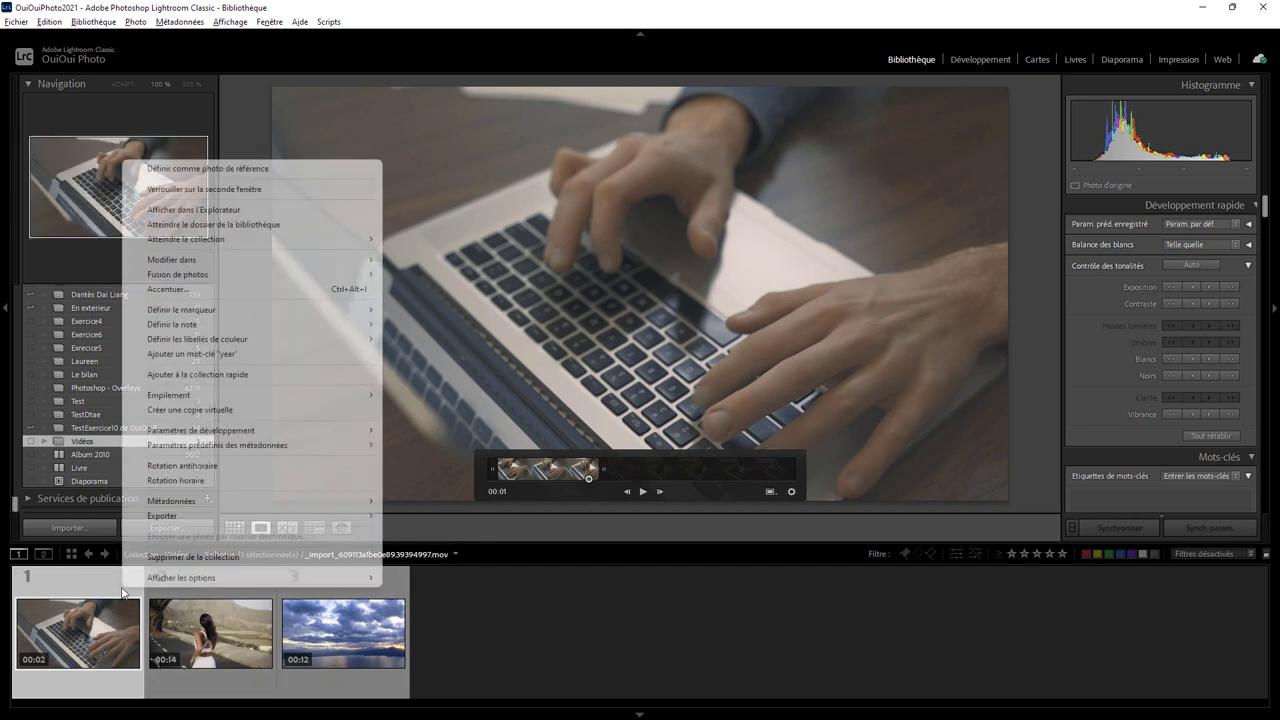
pyautogui.click(218, 410)
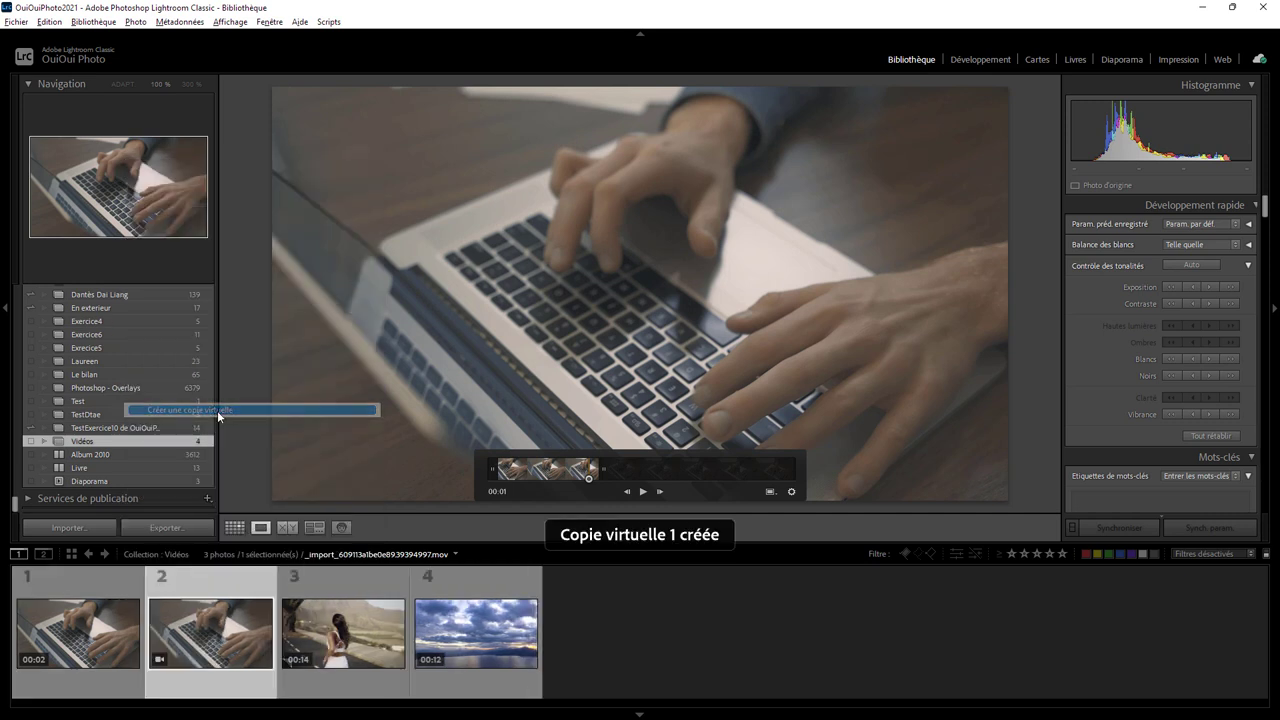
pyautogui.click(102, 592)
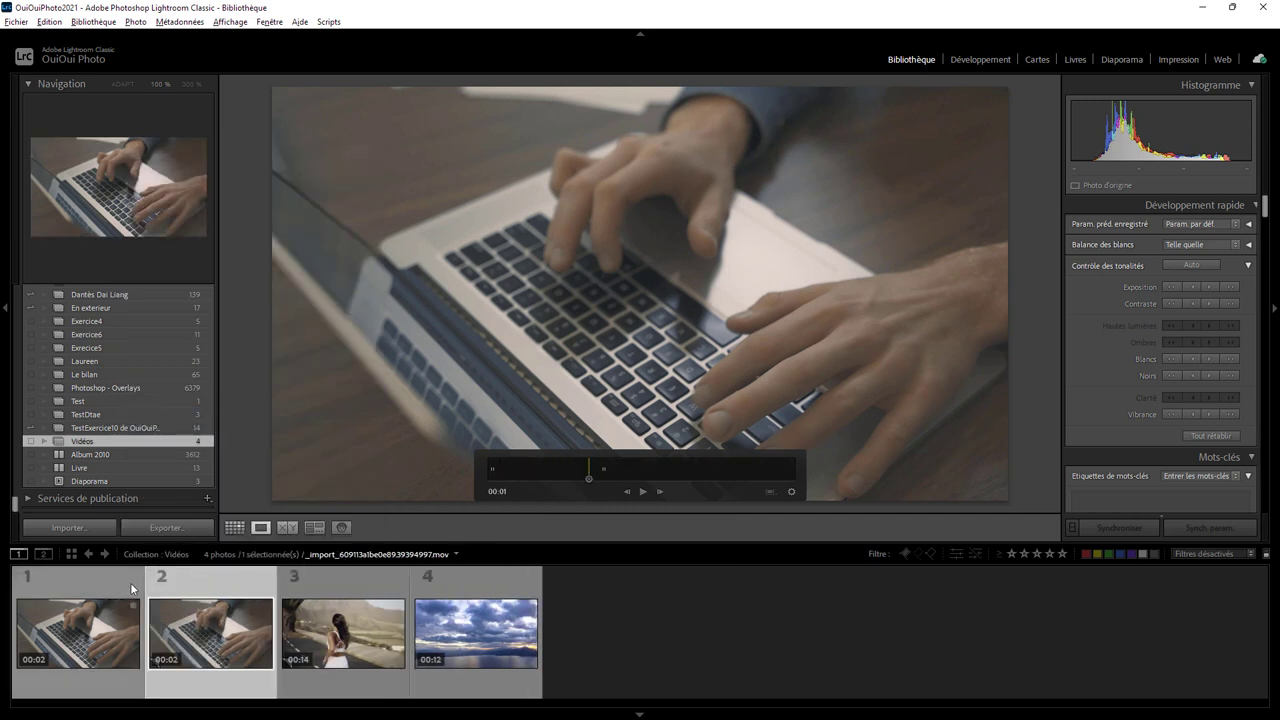
pyautogui.click(215, 596)
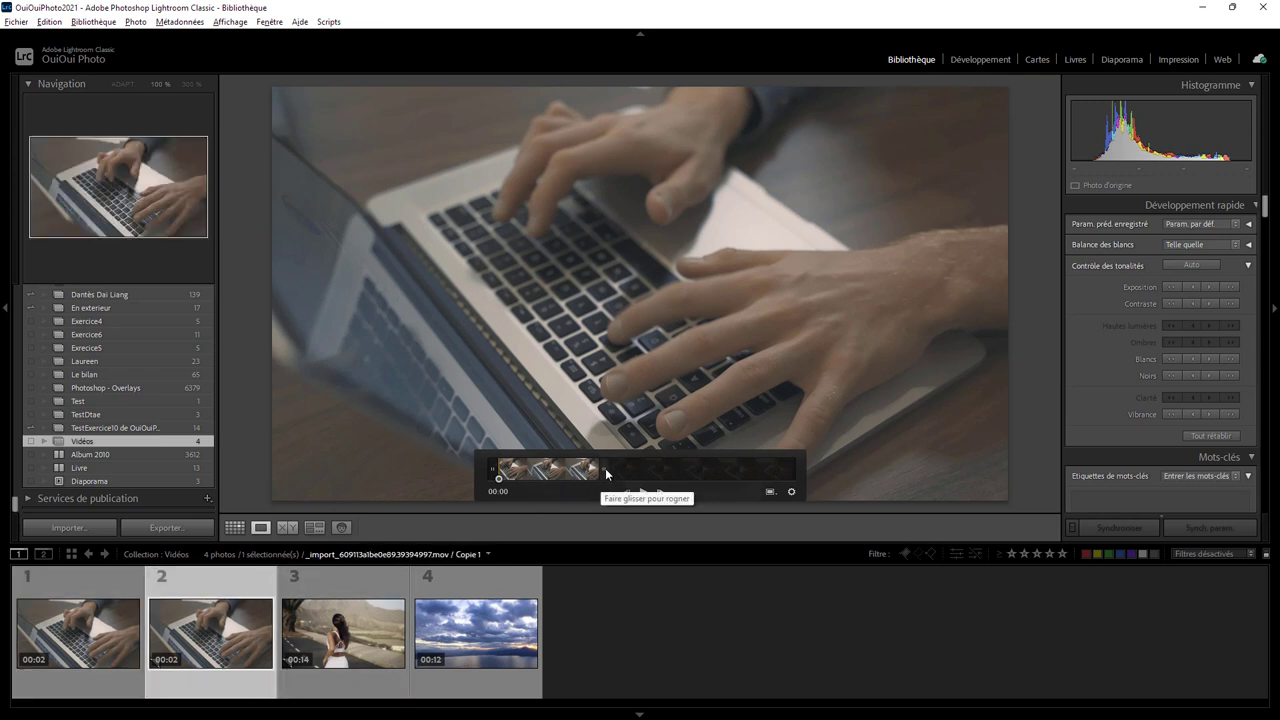
# Trim the keyboard copy to a one-second section near its end.
pyautogui.moveTo(605, 473); pyautogui.dragTo(810, 471)
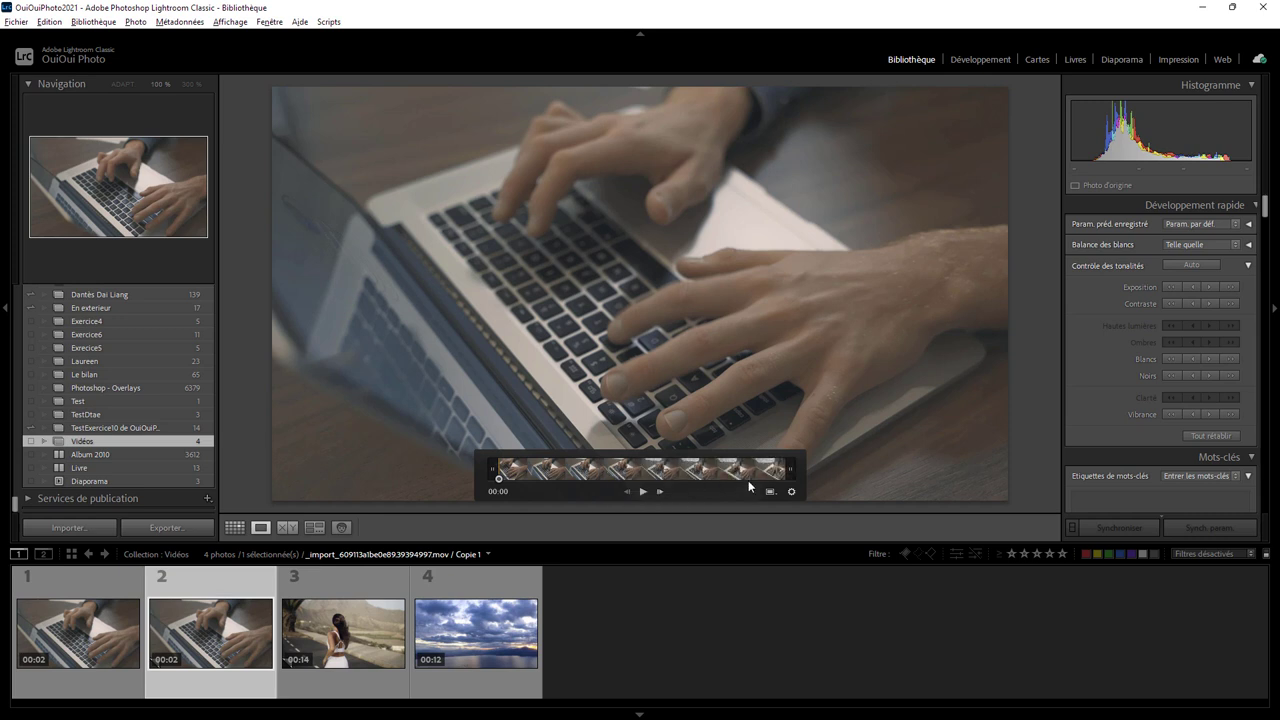
pyautogui.moveTo(491, 470); pyautogui.dragTo(668, 478)
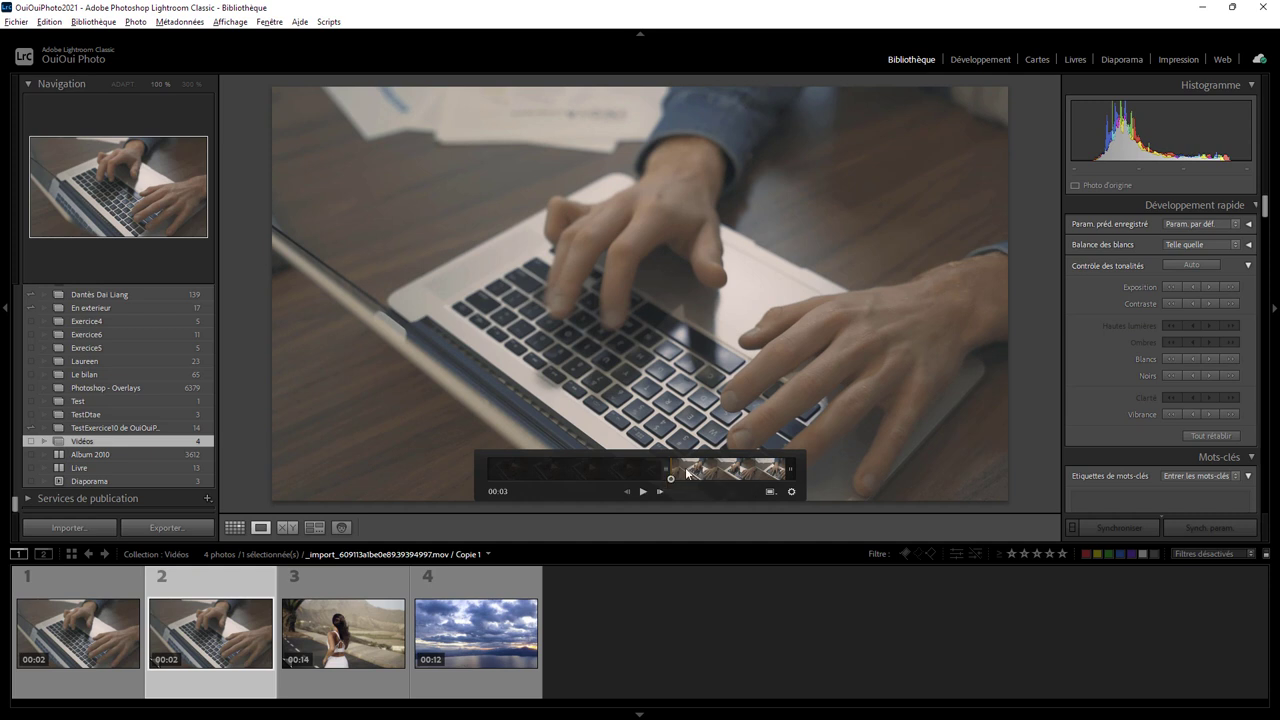
pyautogui.moveTo(667, 470)
pyautogui.mouseDown()
pyautogui.moveTo(617, 478)
pyautogui.moveTo(692, 478)
pyautogui.mouseUp()
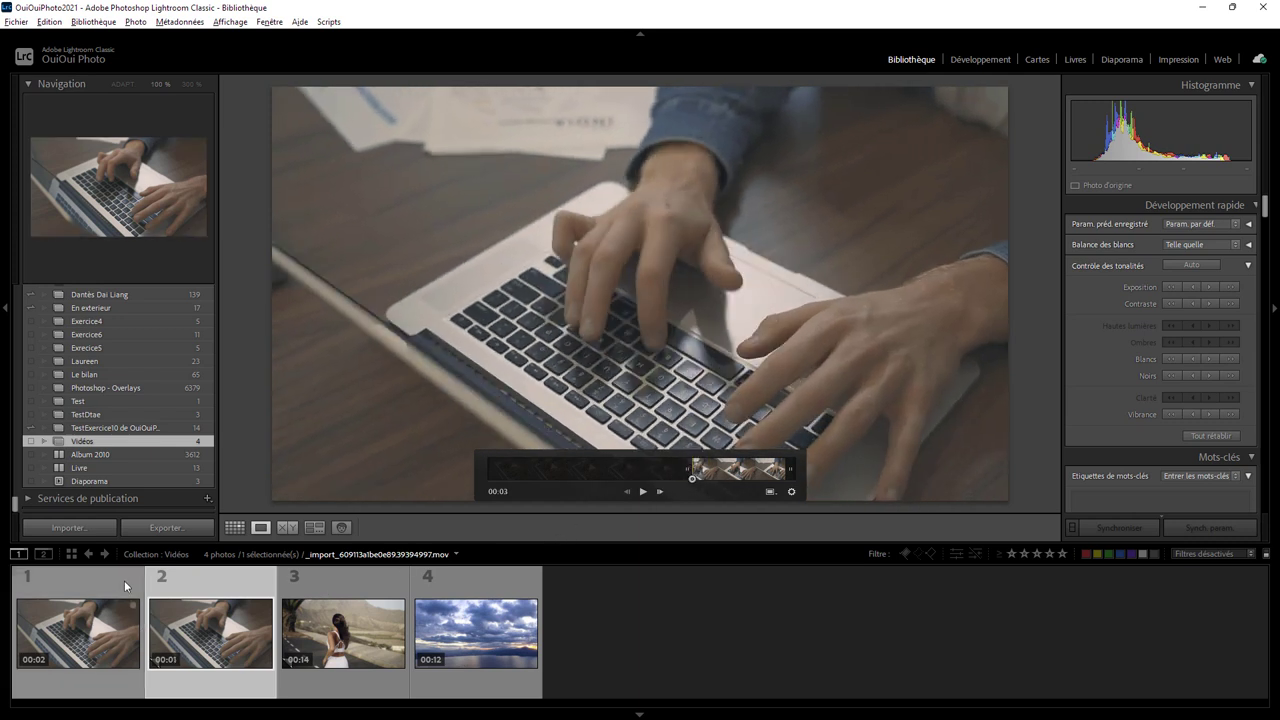
# Drag the trimmed keyboard copy from position 2 to last, after the clouds clip.
pyautogui.click(114, 595)
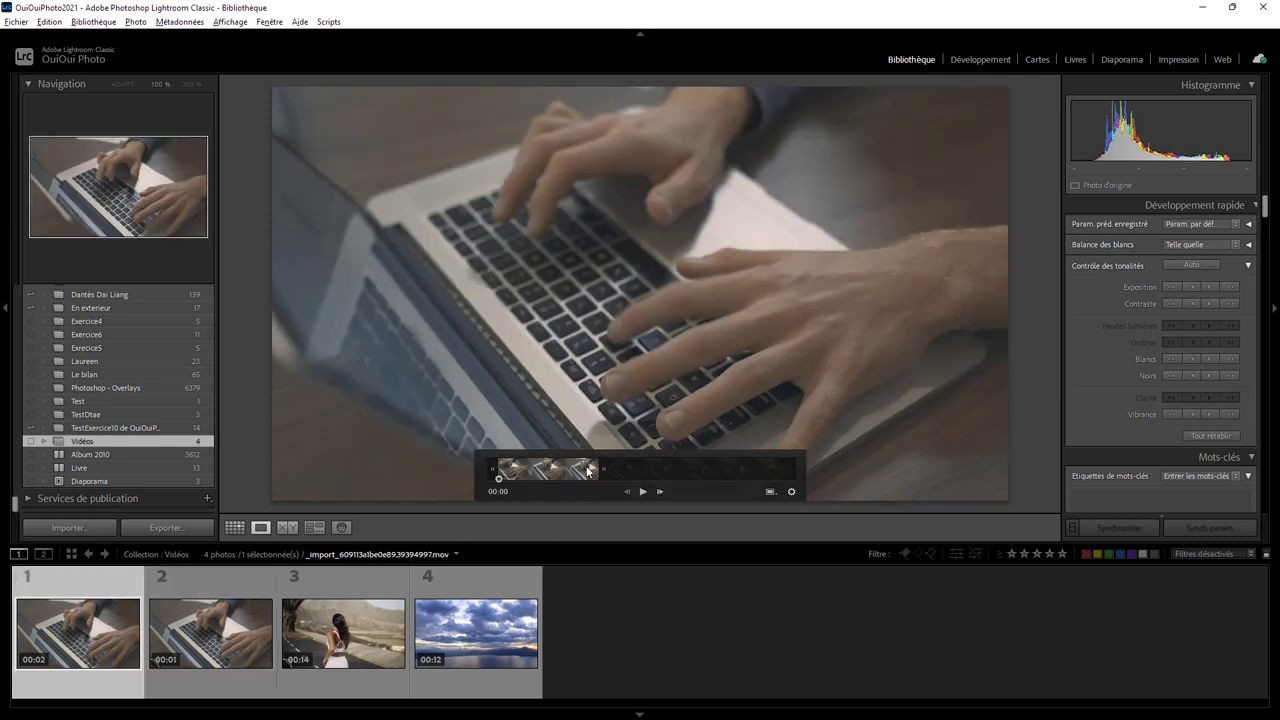
pyautogui.click(241, 576)
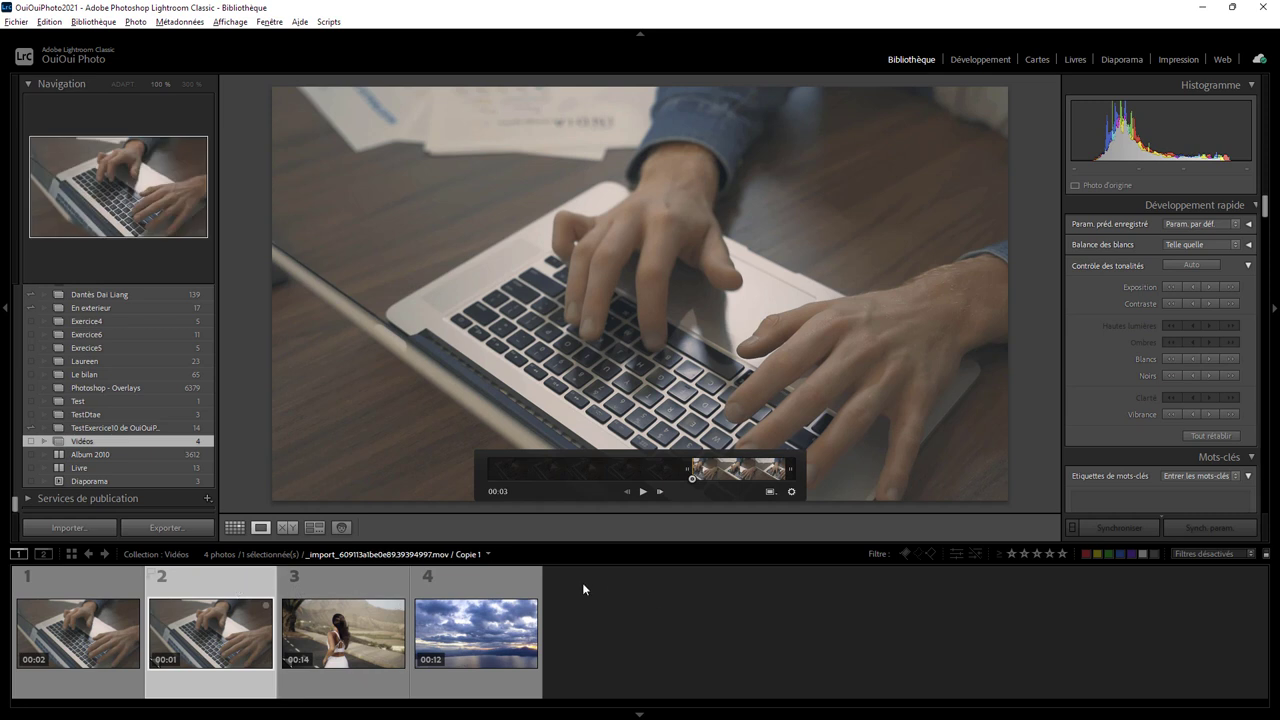
pyautogui.moveTo(251, 653); pyautogui.dragTo(580, 629)
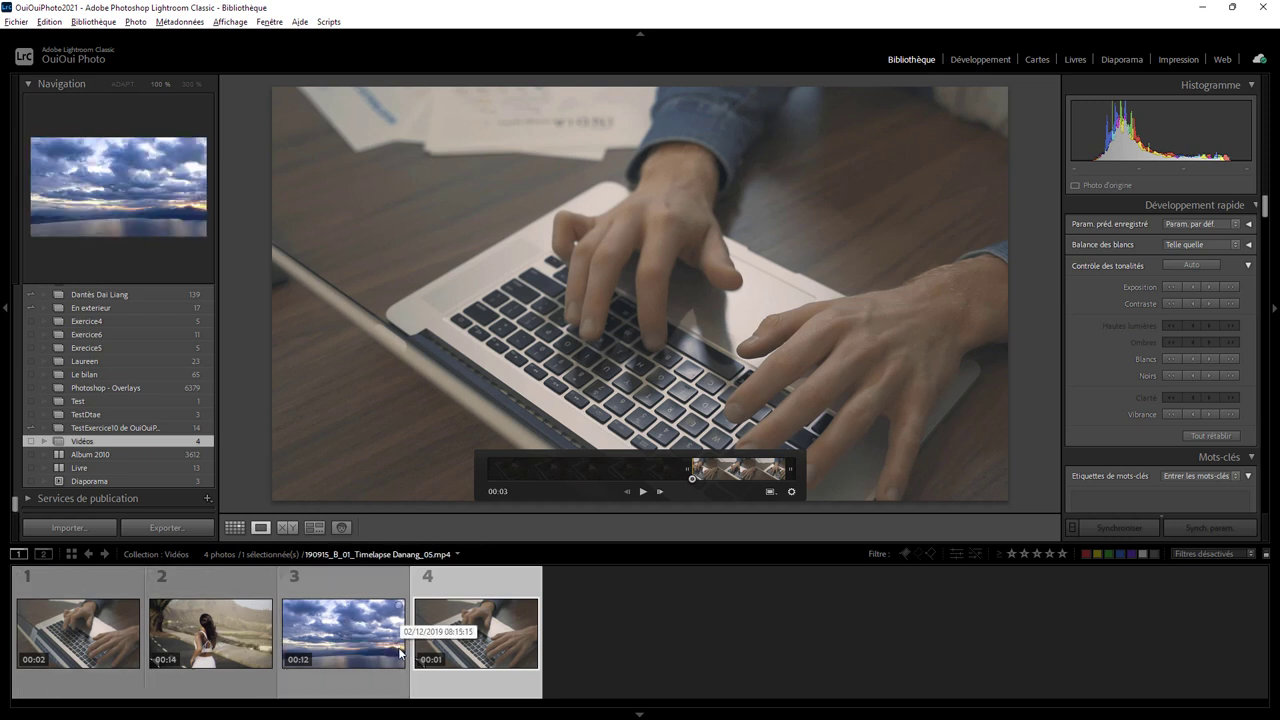
# Trim the end of the running-woman clip so it lasts 00:04.
pyautogui.click(231, 634)
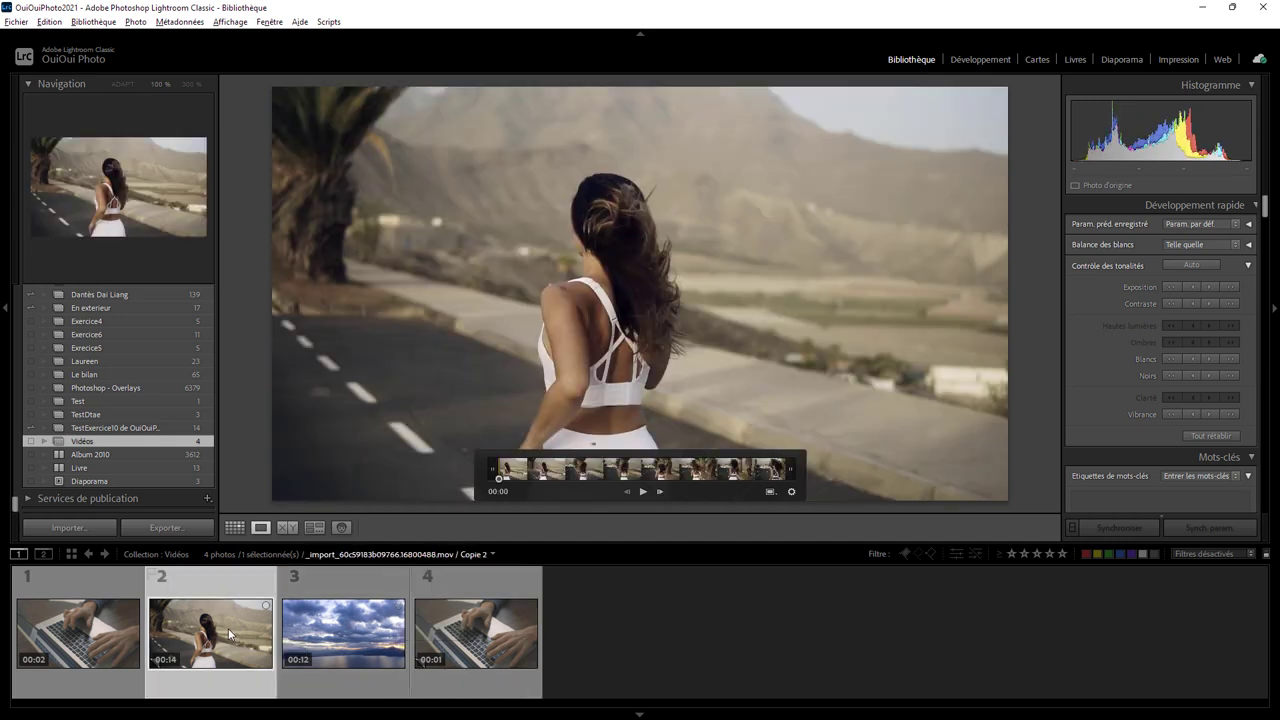
pyautogui.click(643, 491)
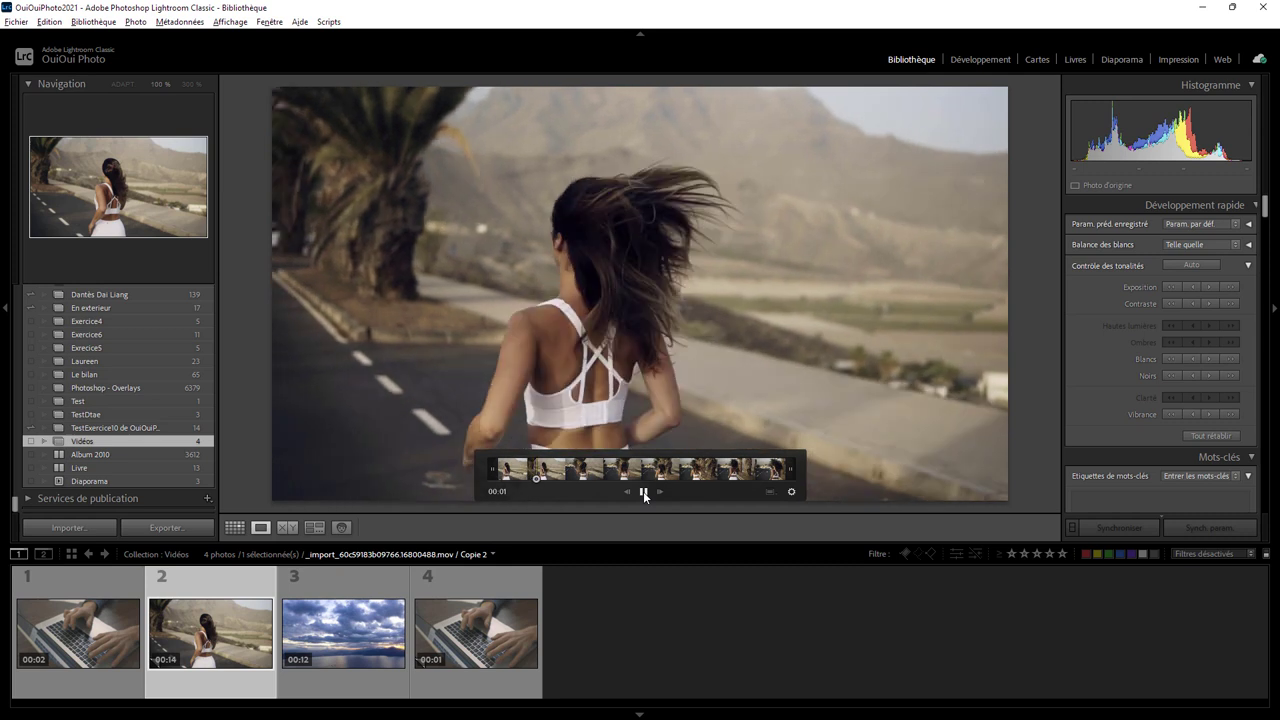
pyautogui.click(643, 491)
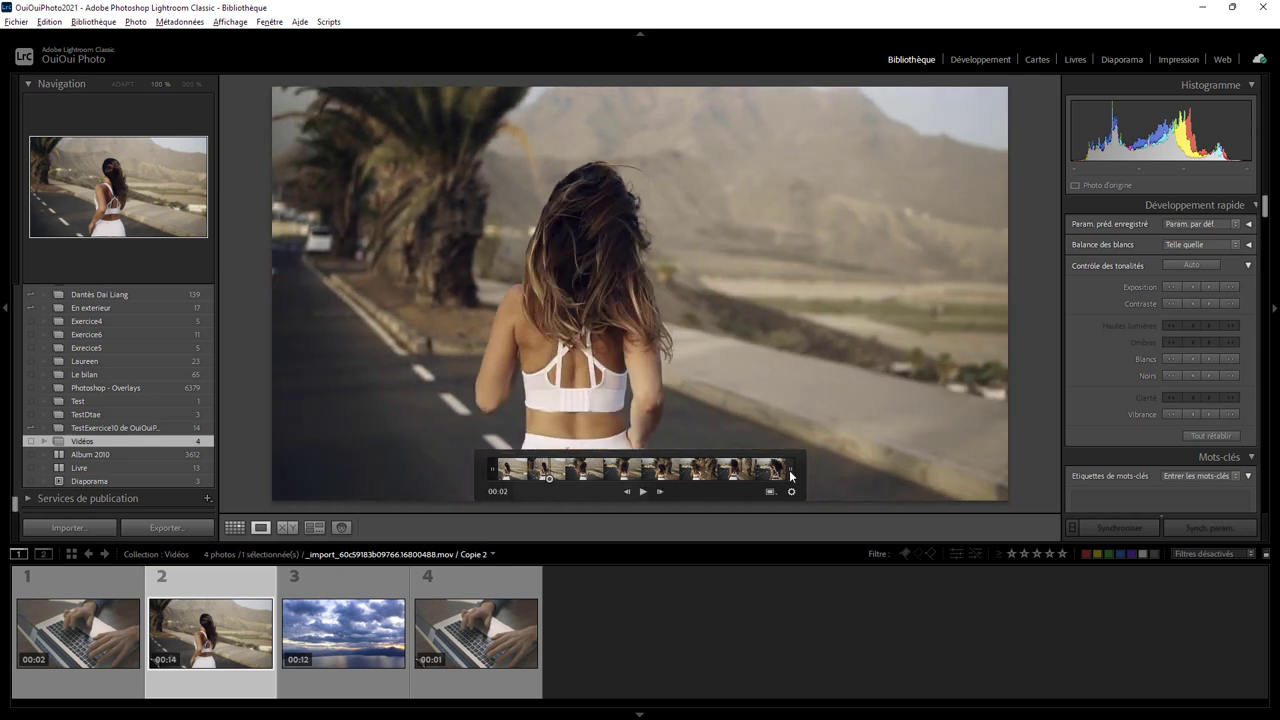
pyautogui.moveTo(791, 470); pyautogui.dragTo(593, 476)
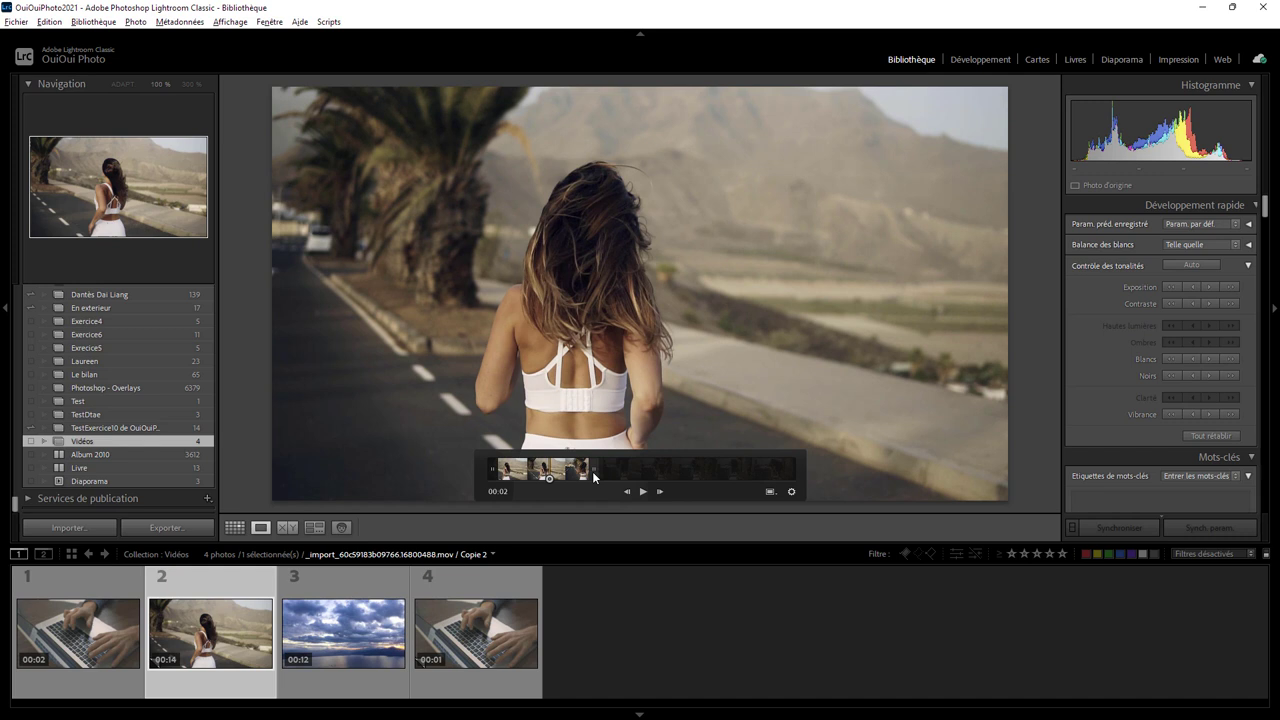
# Add a virtual copy of the running clip after the sky timelapse, starting around 00:07.
pyautogui.rightClick(200, 578)
pyautogui.click(286, 400)
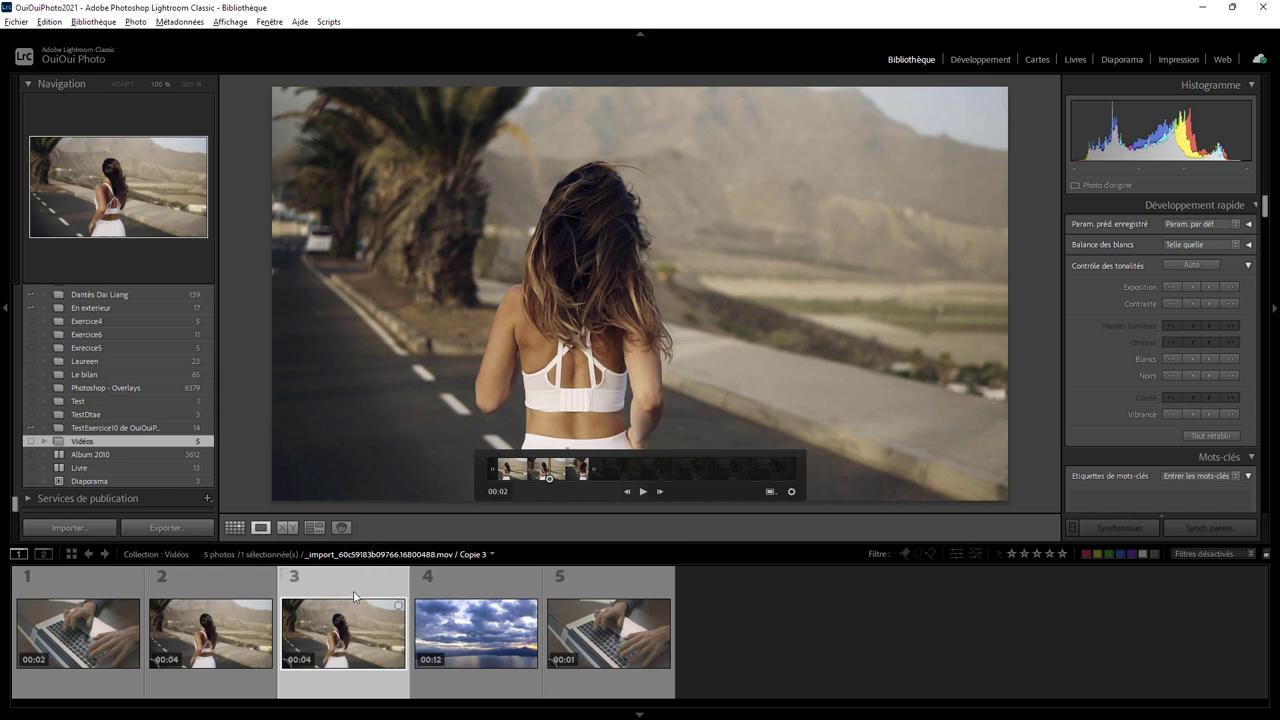
pyautogui.moveTo(351, 628); pyautogui.dragTo(523, 626)
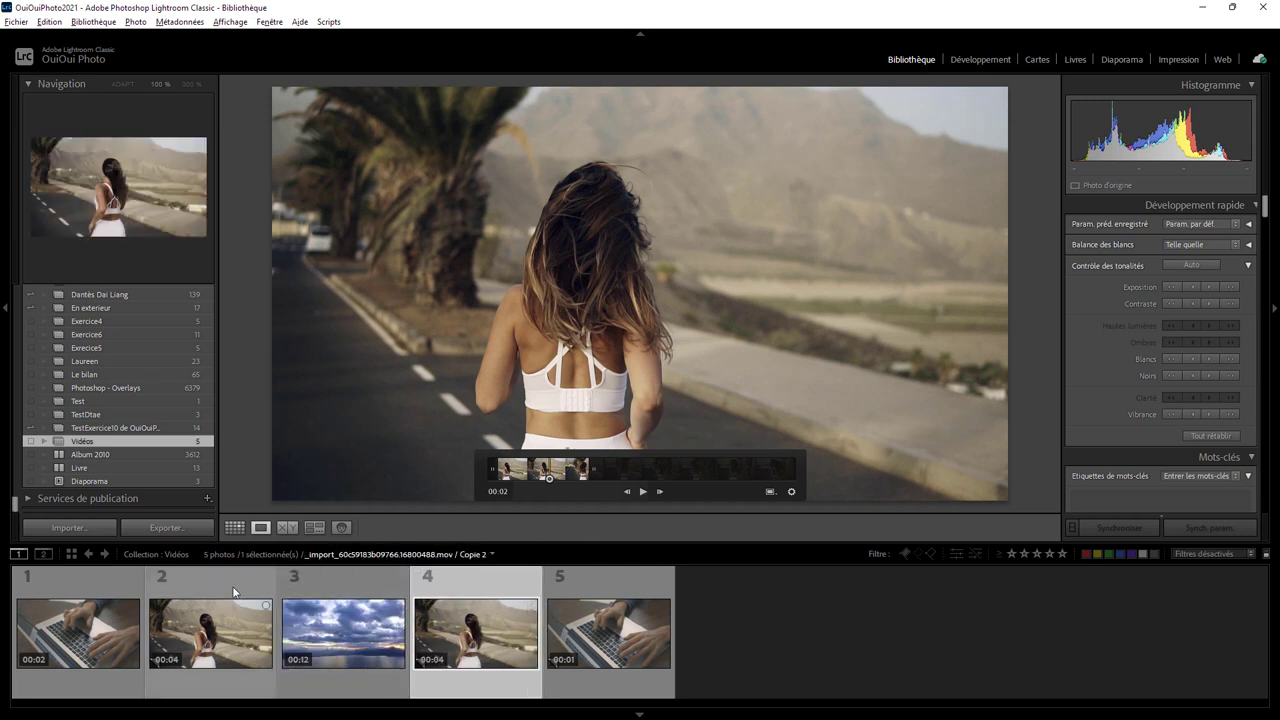
pyautogui.click(476, 590)
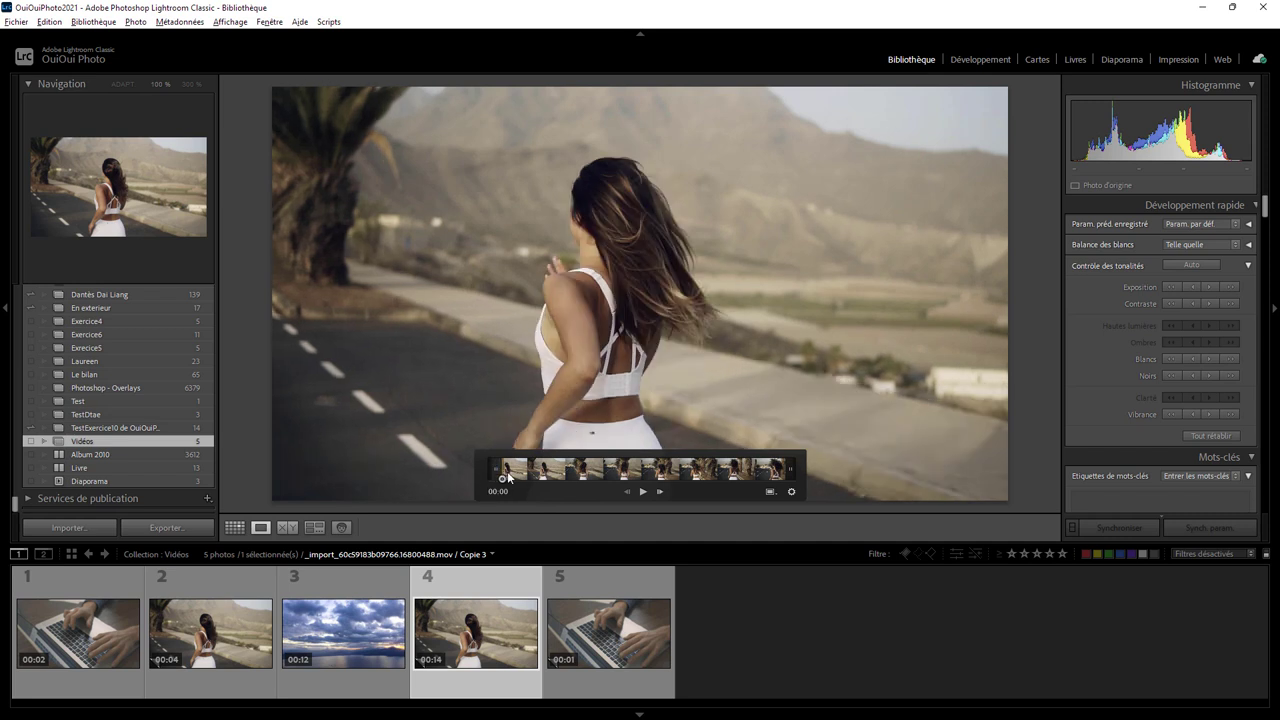
pyautogui.moveTo(495, 474); pyautogui.dragTo(649, 482)
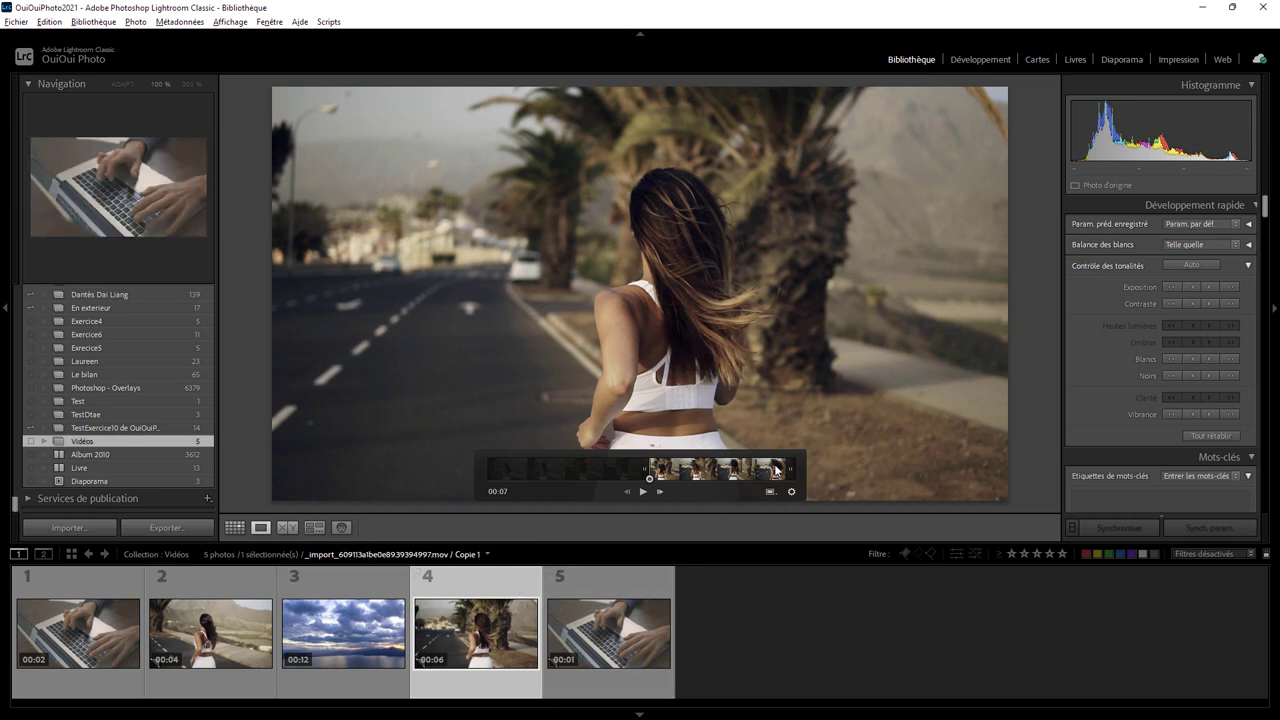
pyautogui.click(981, 60)
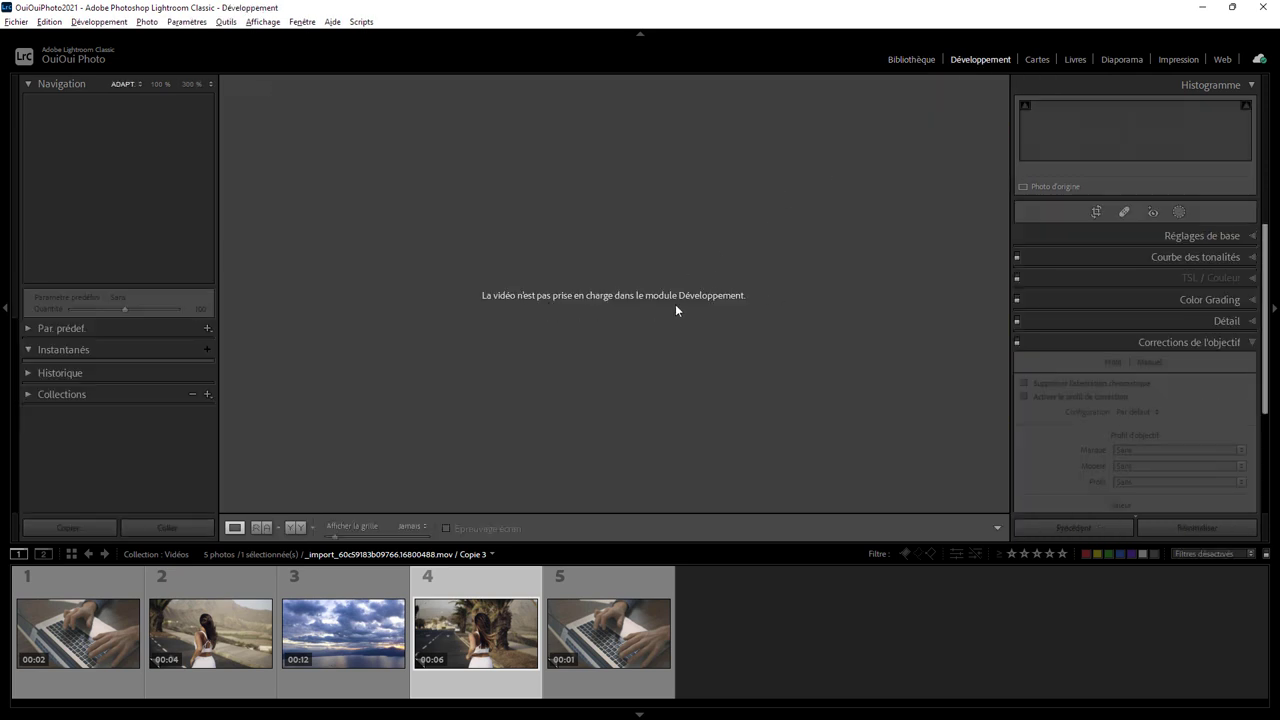
pyautogui.click(912, 64)
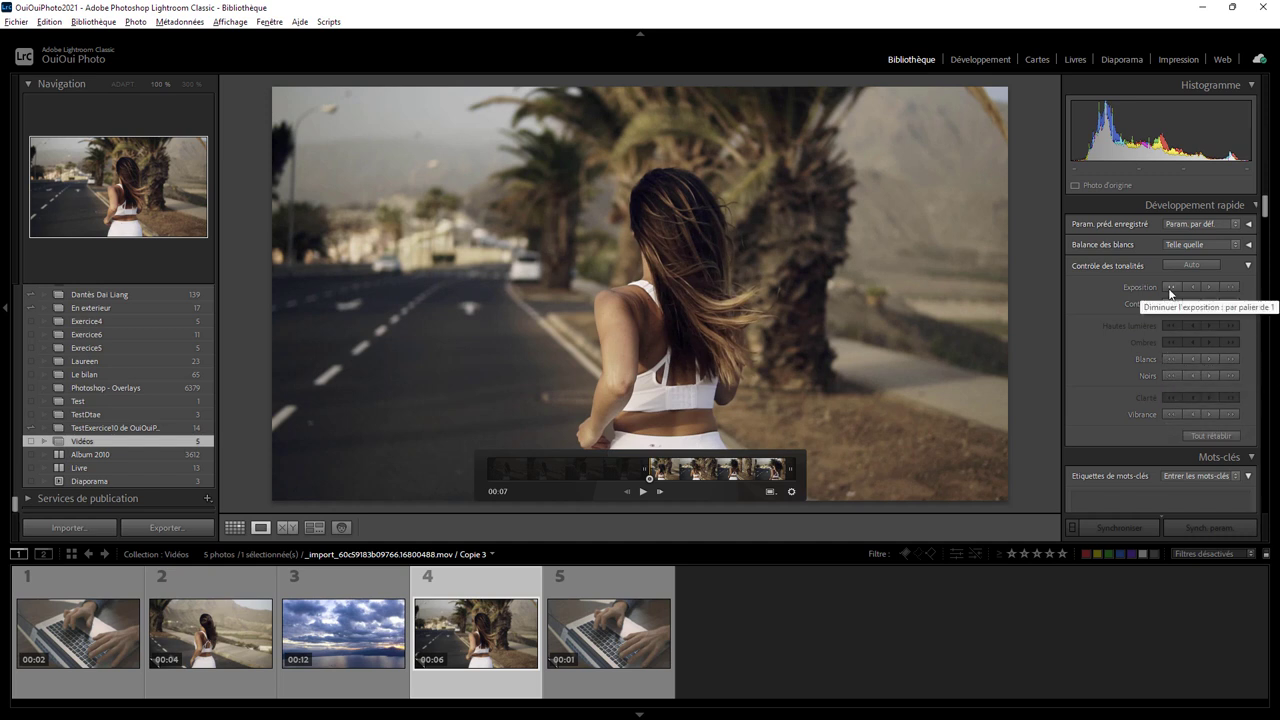
# Apply the Portraits : noir et blanc PB09 preset to the running-woman copy.
pyautogui.click(1190, 226)
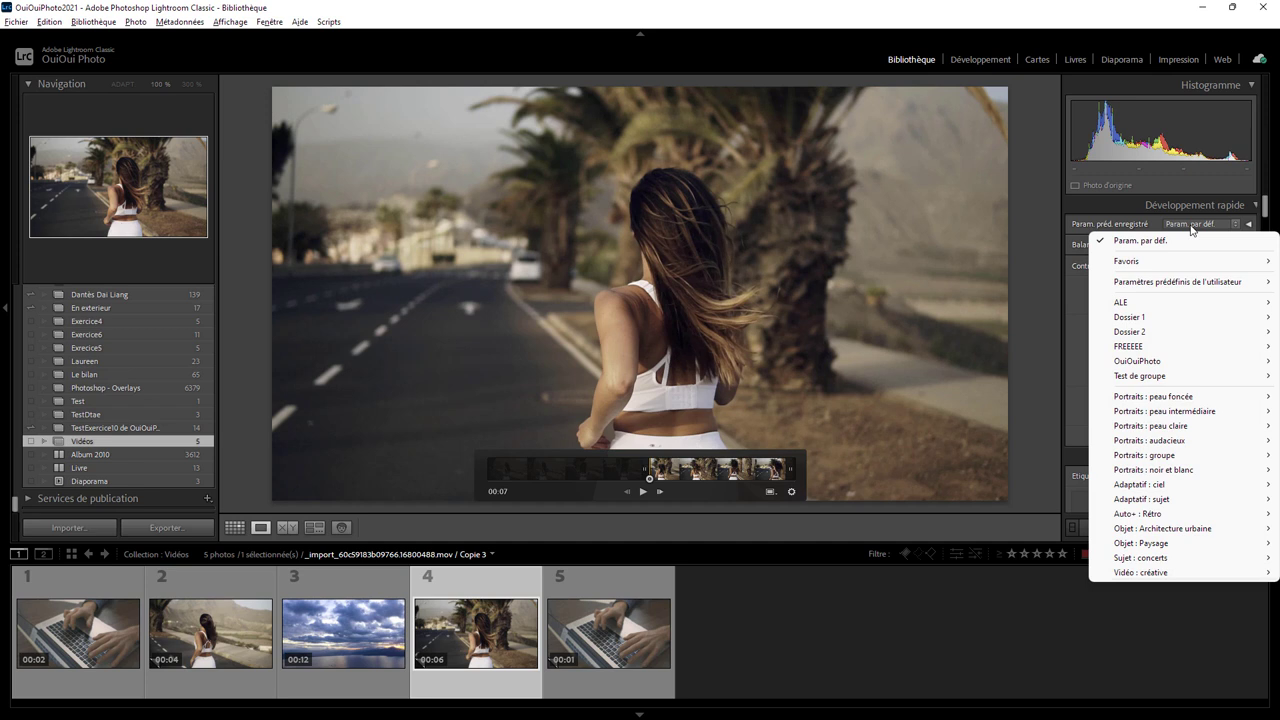
pyautogui.moveTo(1160, 470)
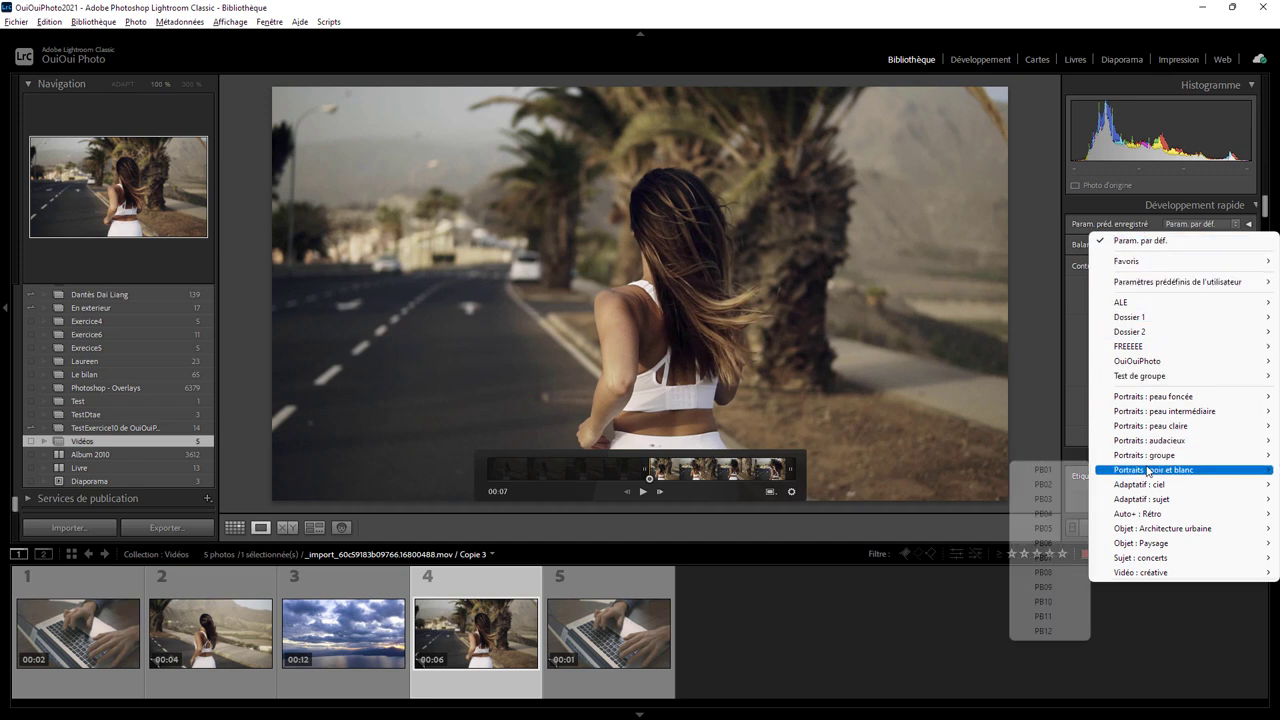
pyautogui.click(1050, 588)
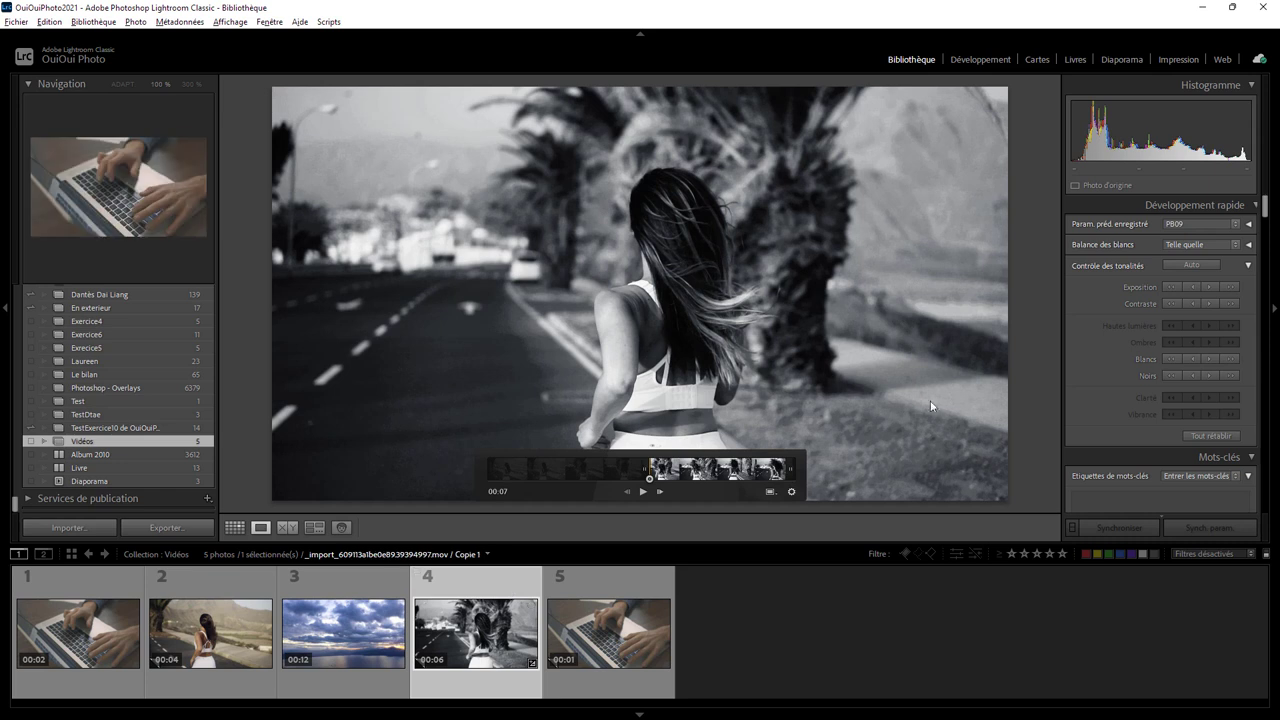
# Switch the running copy to preset PB02, raise its exposure, and enter the Diaporama module.
pyautogui.click(1194, 224)
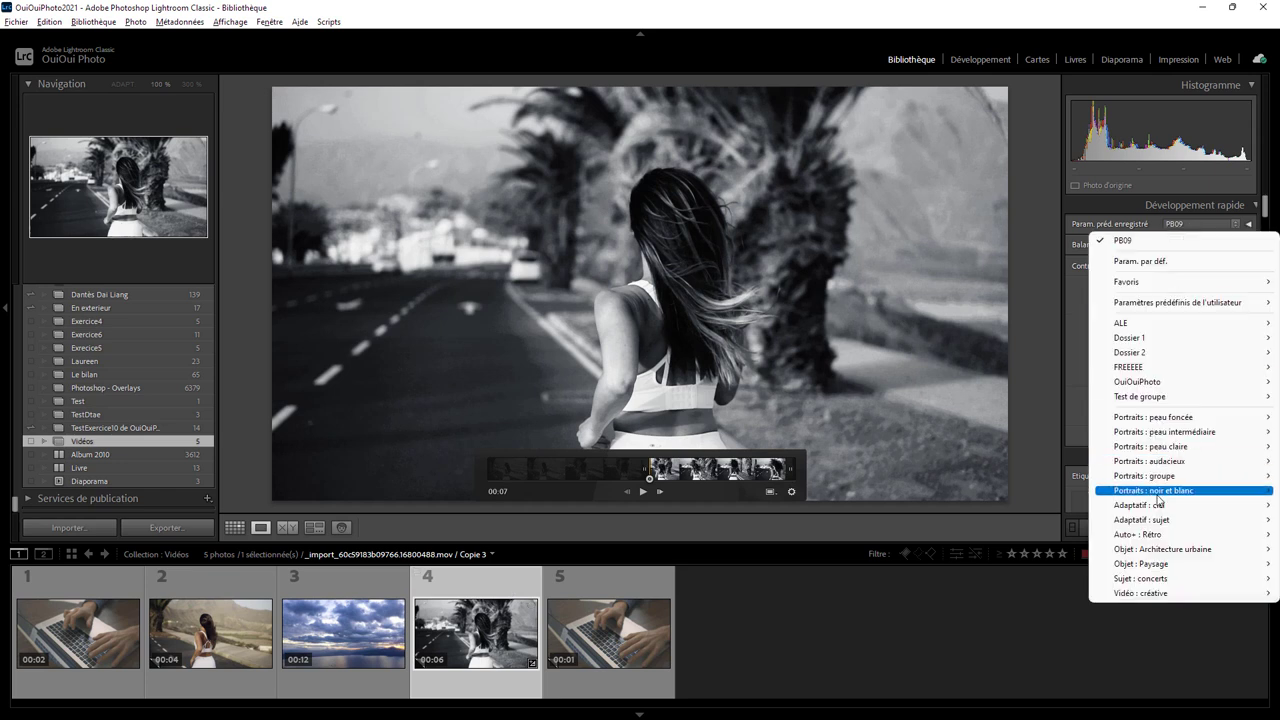
pyautogui.click(1048, 504)
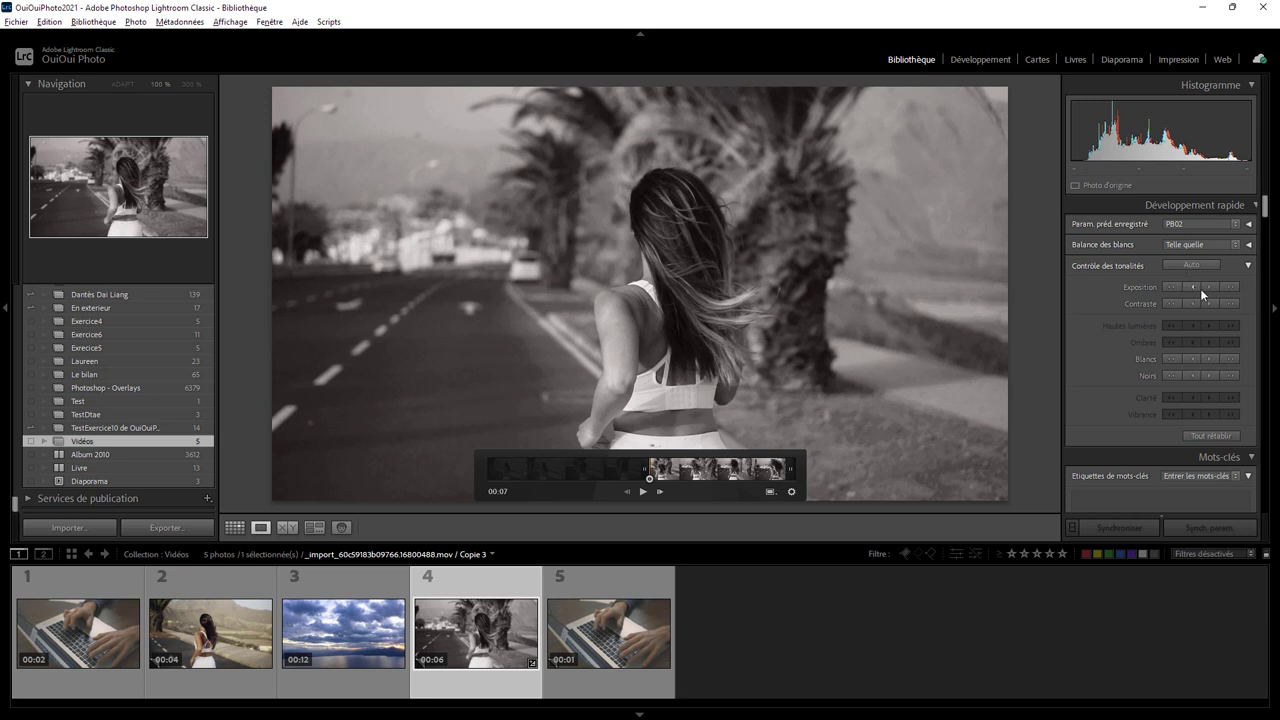
pyautogui.click(1231, 286)
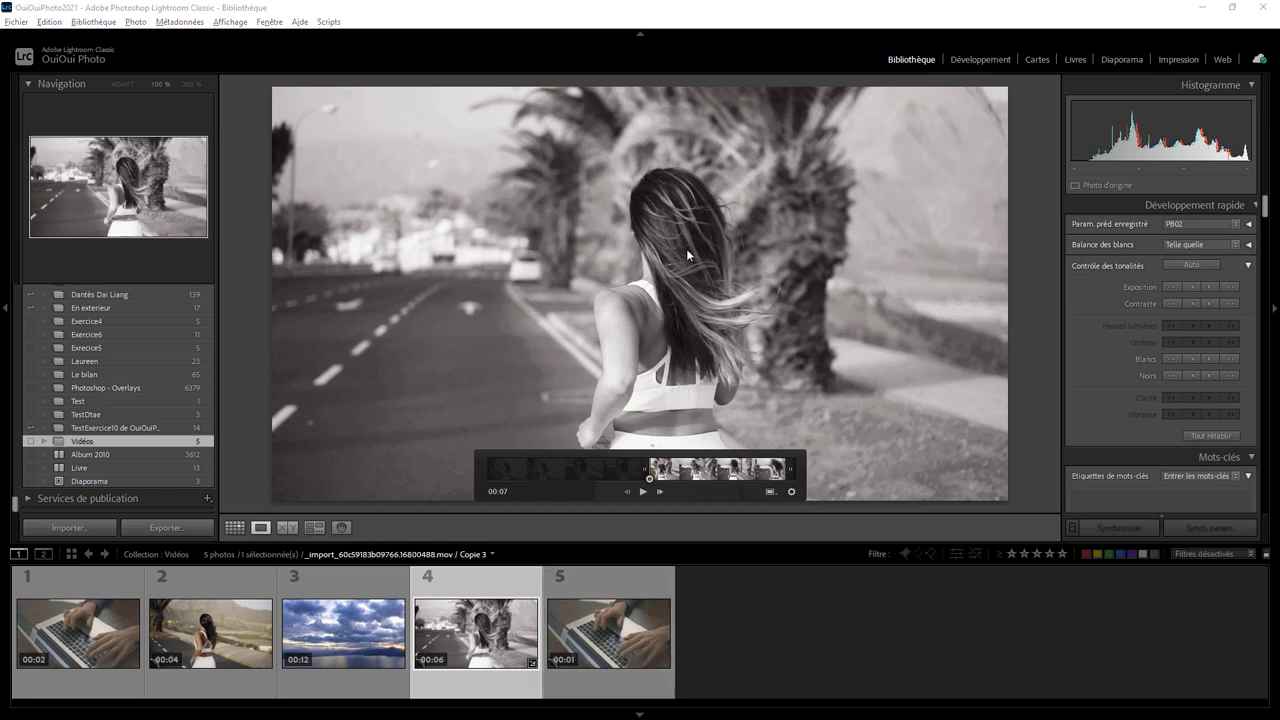
pyautogui.click(1118, 60)
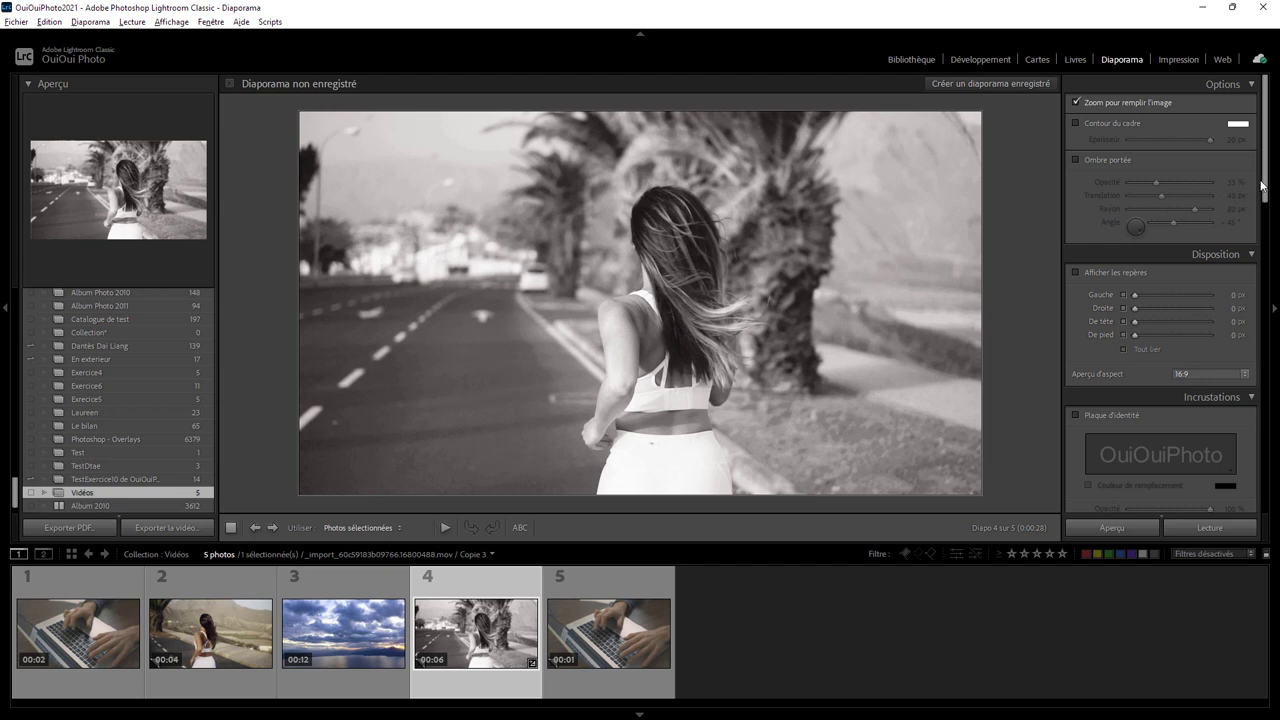
# Set Fondus croisés to 3,4 seconds and preview the slideshow from slide 1.
pyautogui.moveTo(1265, 186); pyautogui.dragTo(1256, 340)
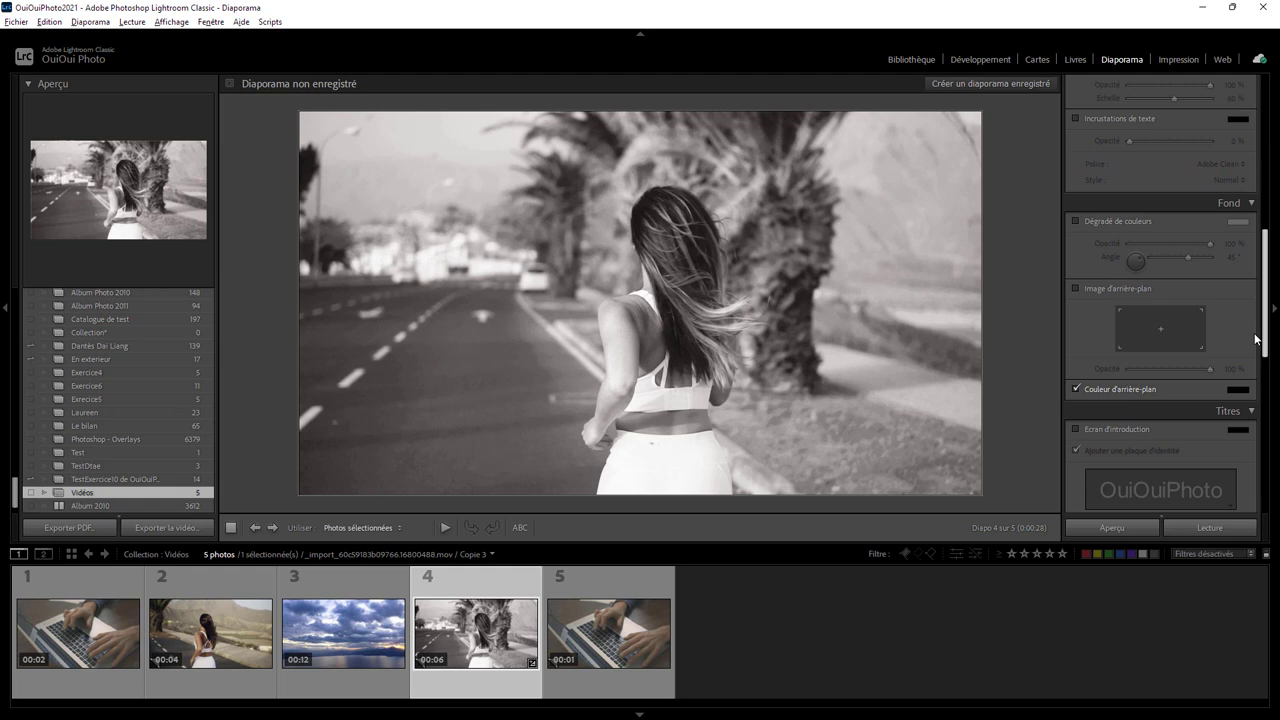
pyautogui.scroll(-5, 1217, 424)
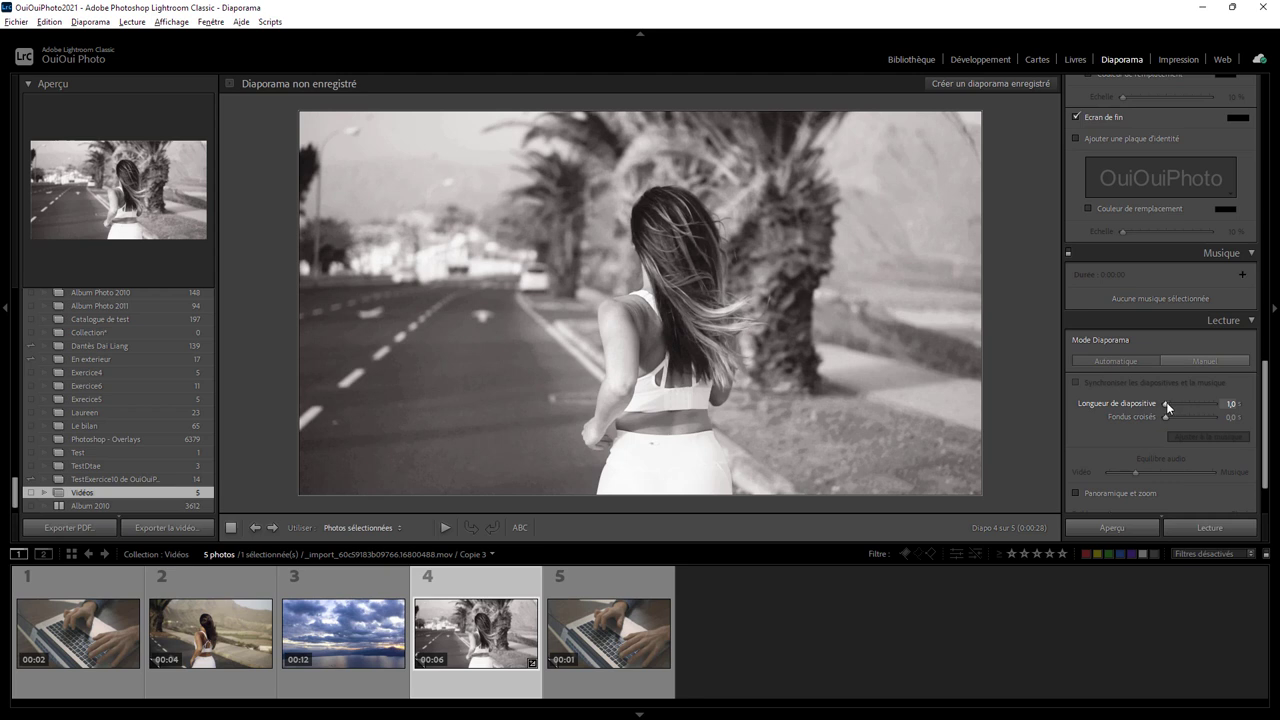
pyautogui.moveTo(1167, 407); pyautogui.dragTo(1165, 407)
pyautogui.moveTo(1165, 416); pyautogui.dragTo(1190, 421)
pyautogui.click(66, 588)
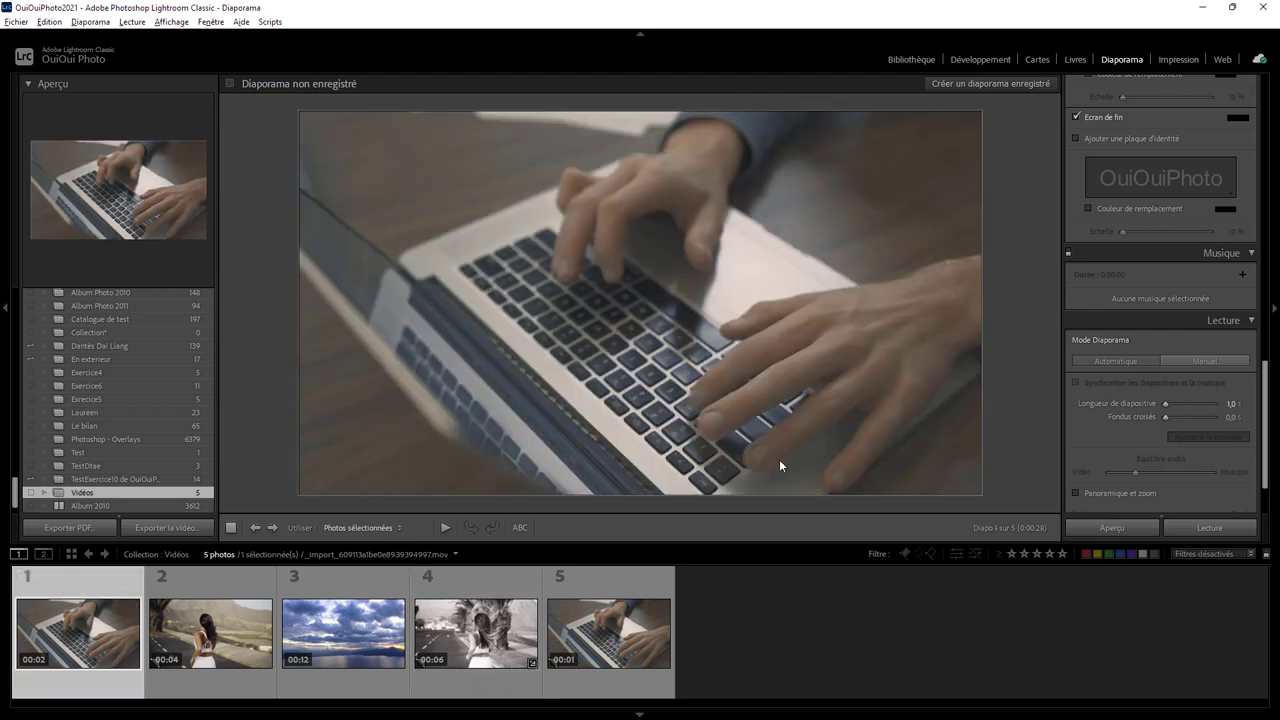
pyautogui.click(1110, 528)
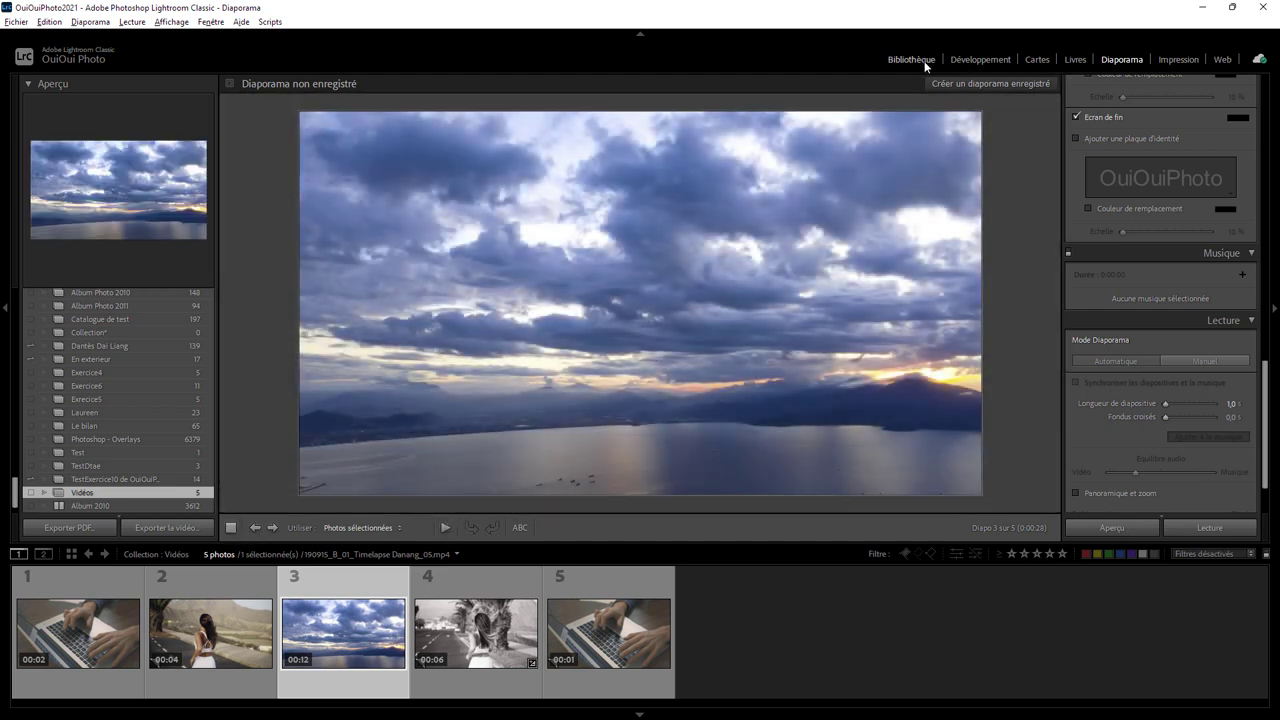
# Back in Library, trim the sky timelapse to start at 00:04 and shorten the running clip to 3 seconds.
pyautogui.click(922, 62)
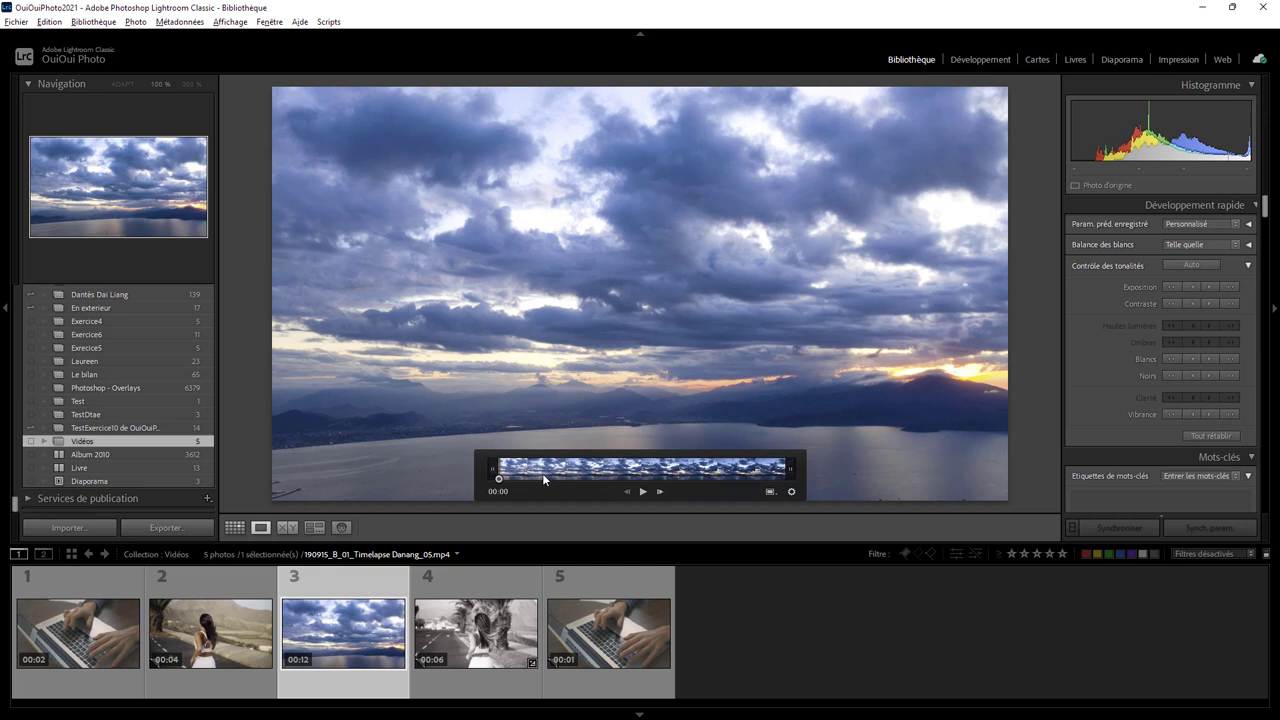
pyautogui.moveTo(497, 473); pyautogui.dragTo(610, 476)
pyautogui.moveTo(792, 472); pyautogui.dragTo(713, 477)
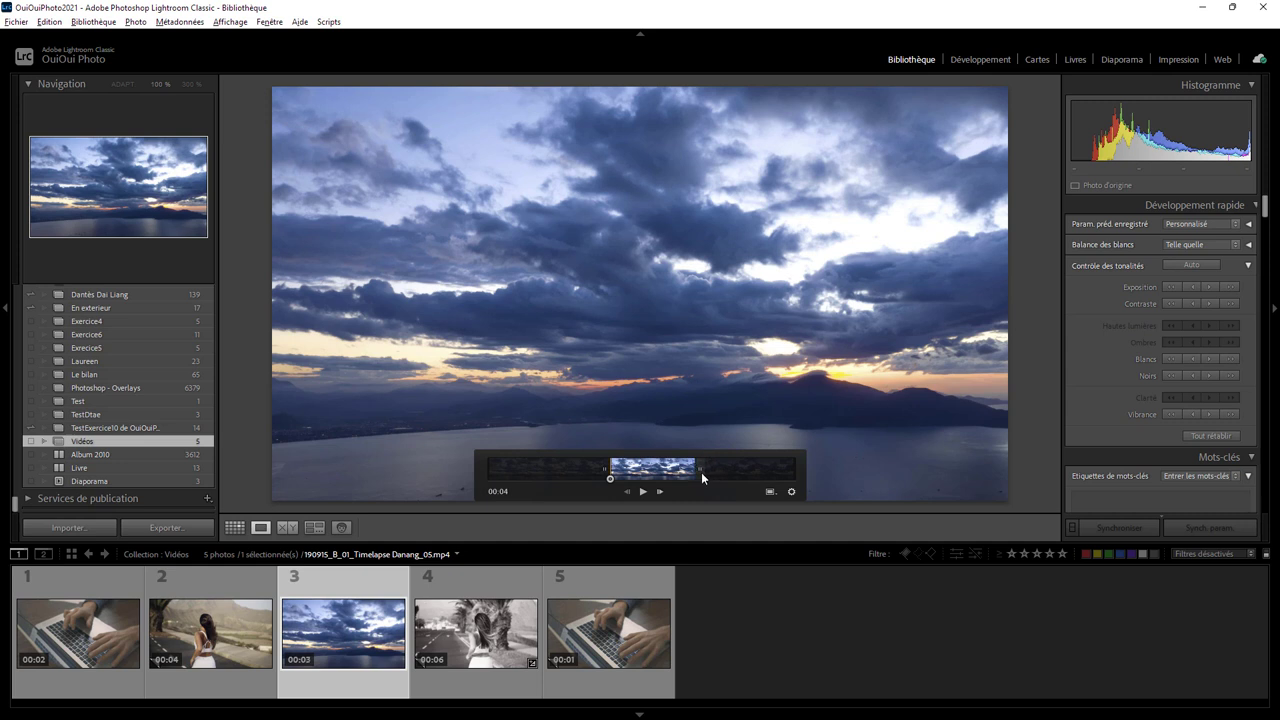
pyautogui.click(198, 640)
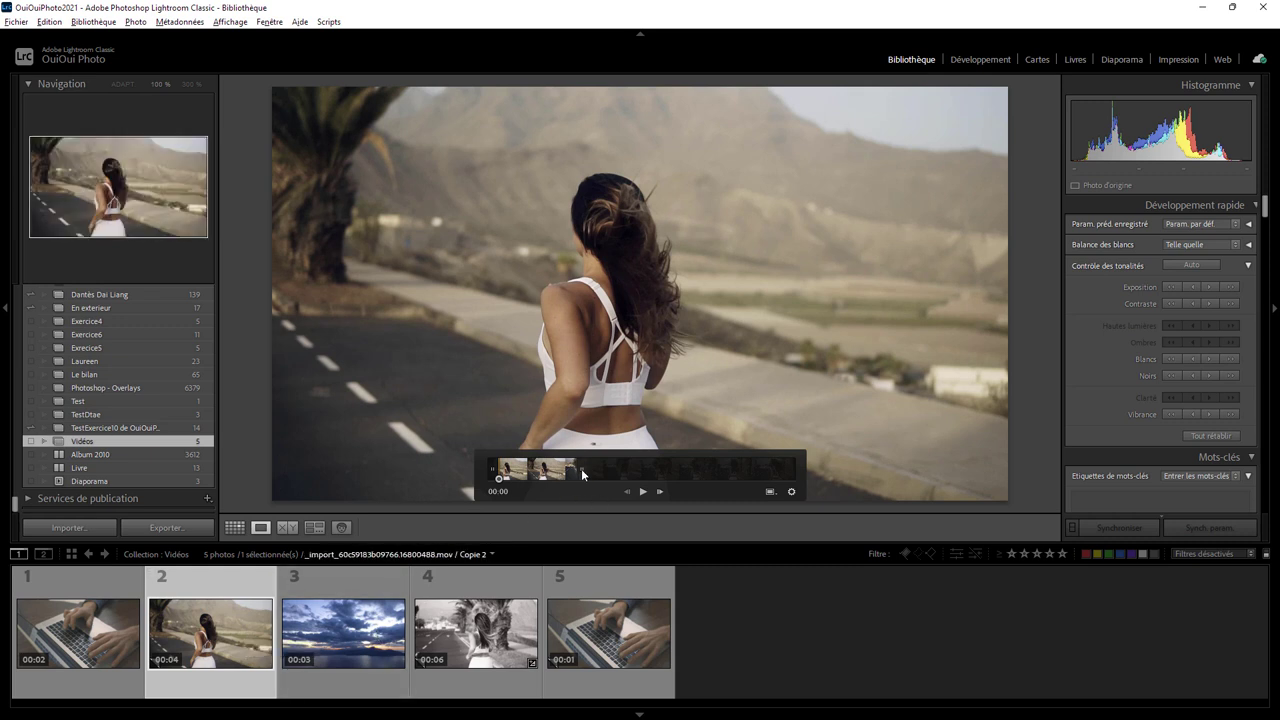
pyautogui.moveTo(581, 469); pyautogui.dragTo(561, 470)
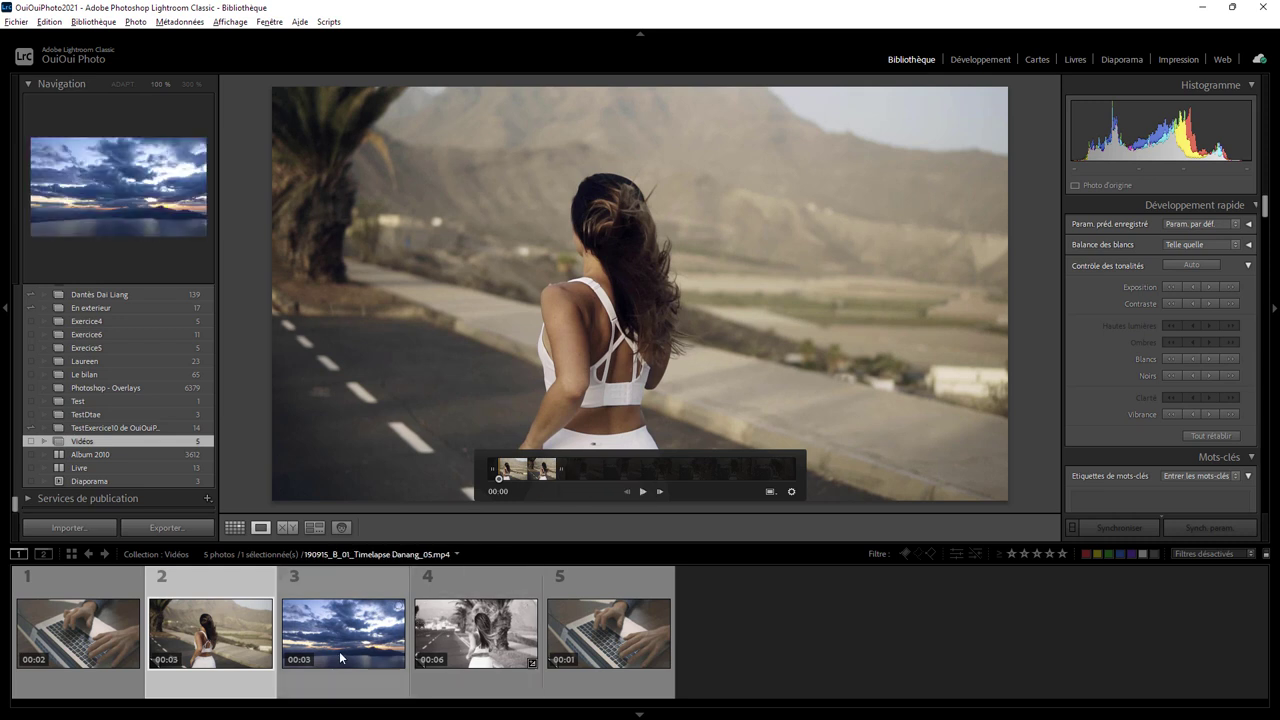
# Trim the black-and-white fourth clip to 00:04 and set the final laptop copy to 00:02.
pyautogui.click(476, 645)
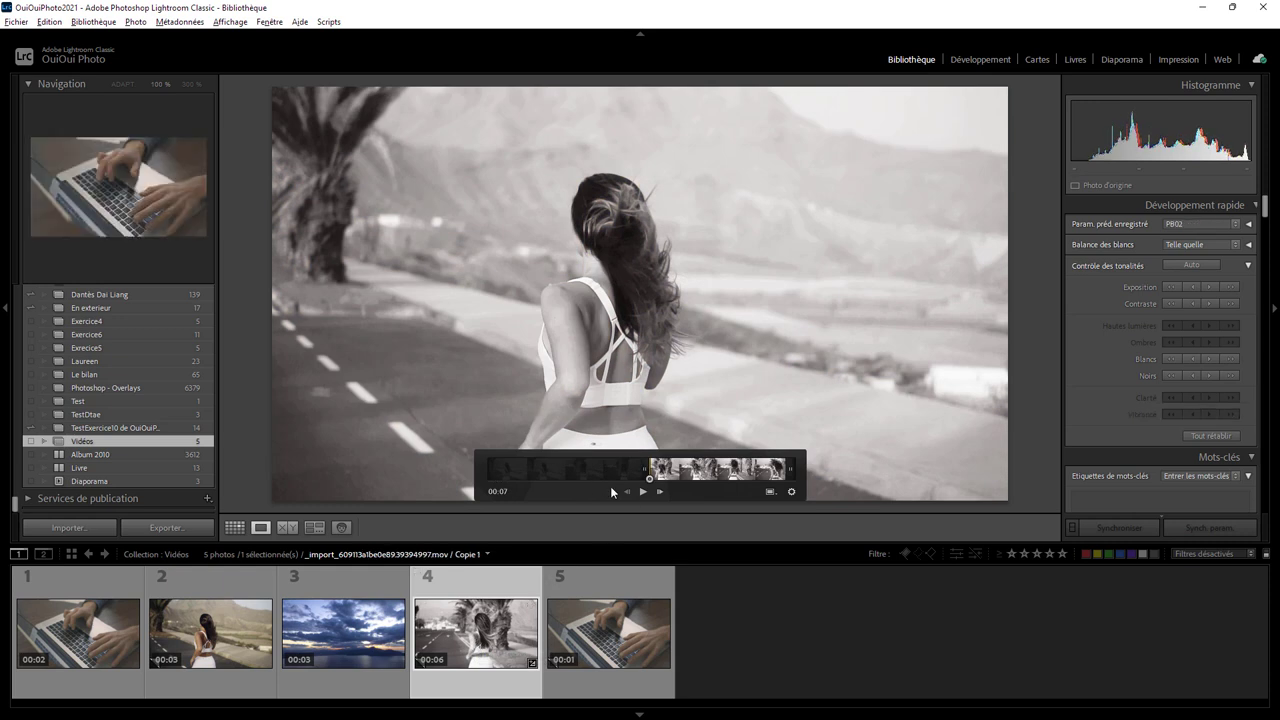
pyautogui.moveTo(652, 479)
pyautogui.mouseDown()
pyautogui.moveTo(686, 480)
pyautogui.moveTo(649, 480)
pyautogui.mouseUp()
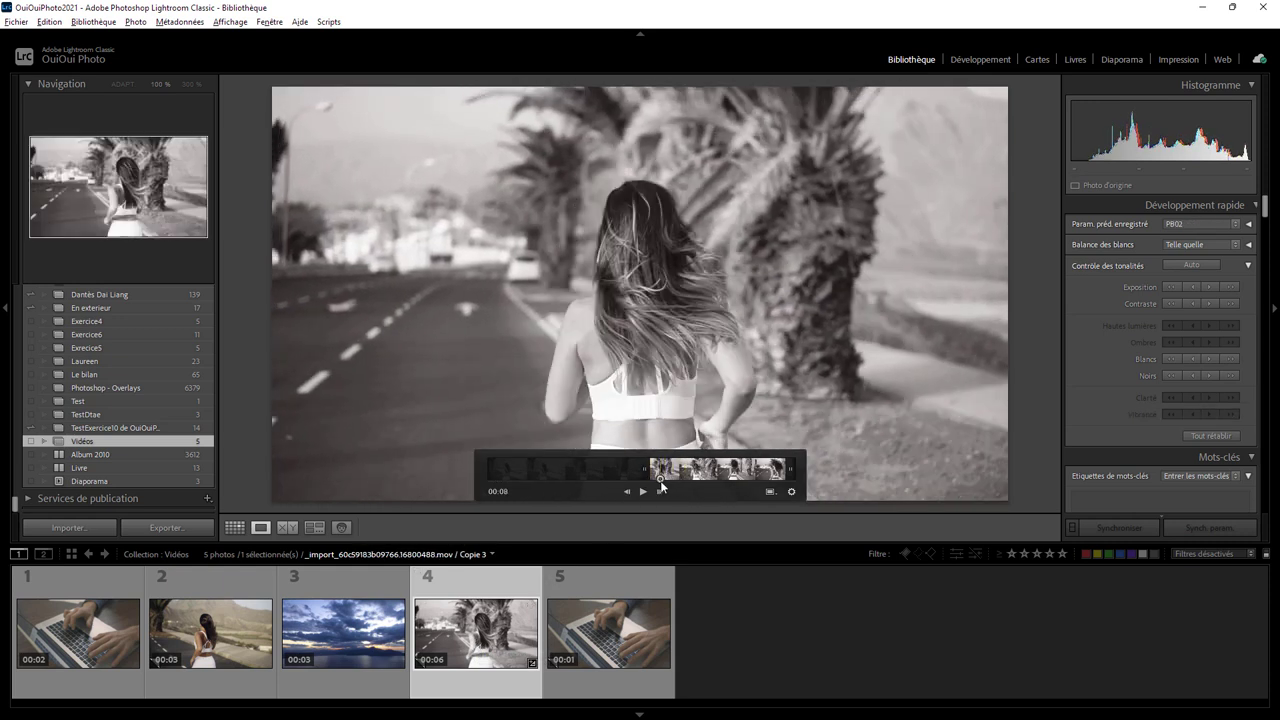
pyautogui.click(641, 490)
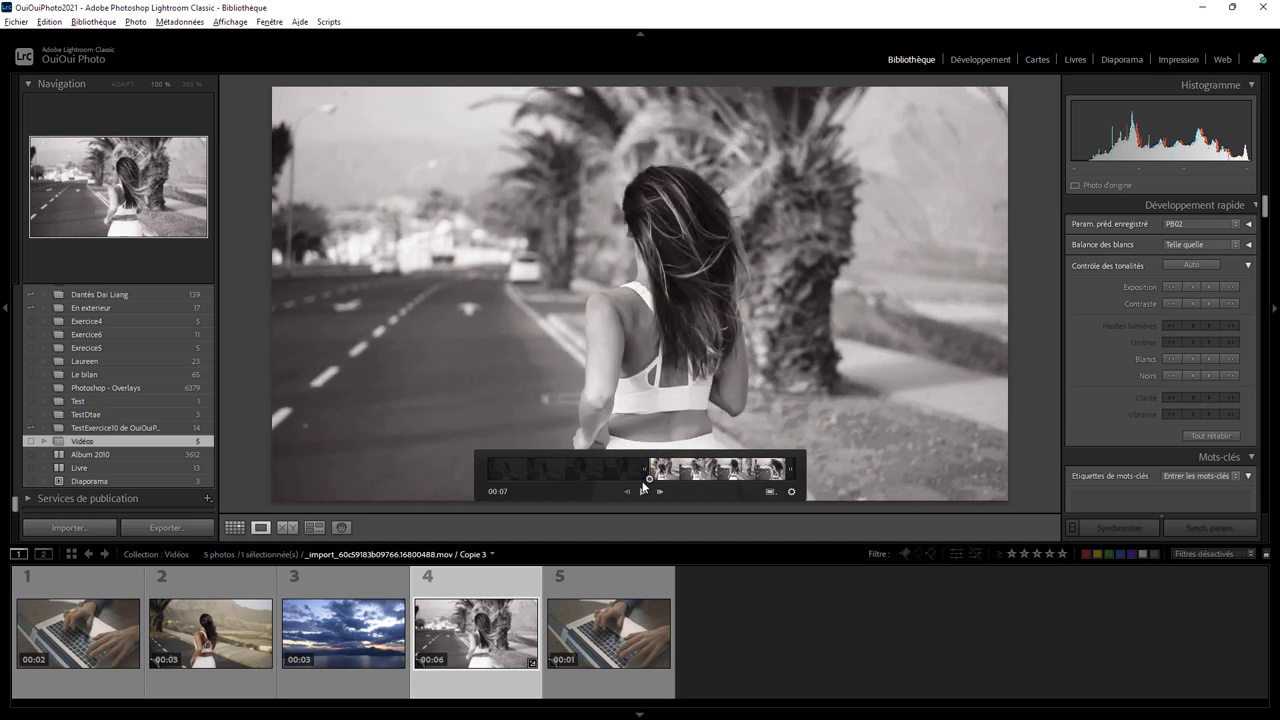
pyautogui.moveTo(793, 472); pyautogui.dragTo(748, 472)
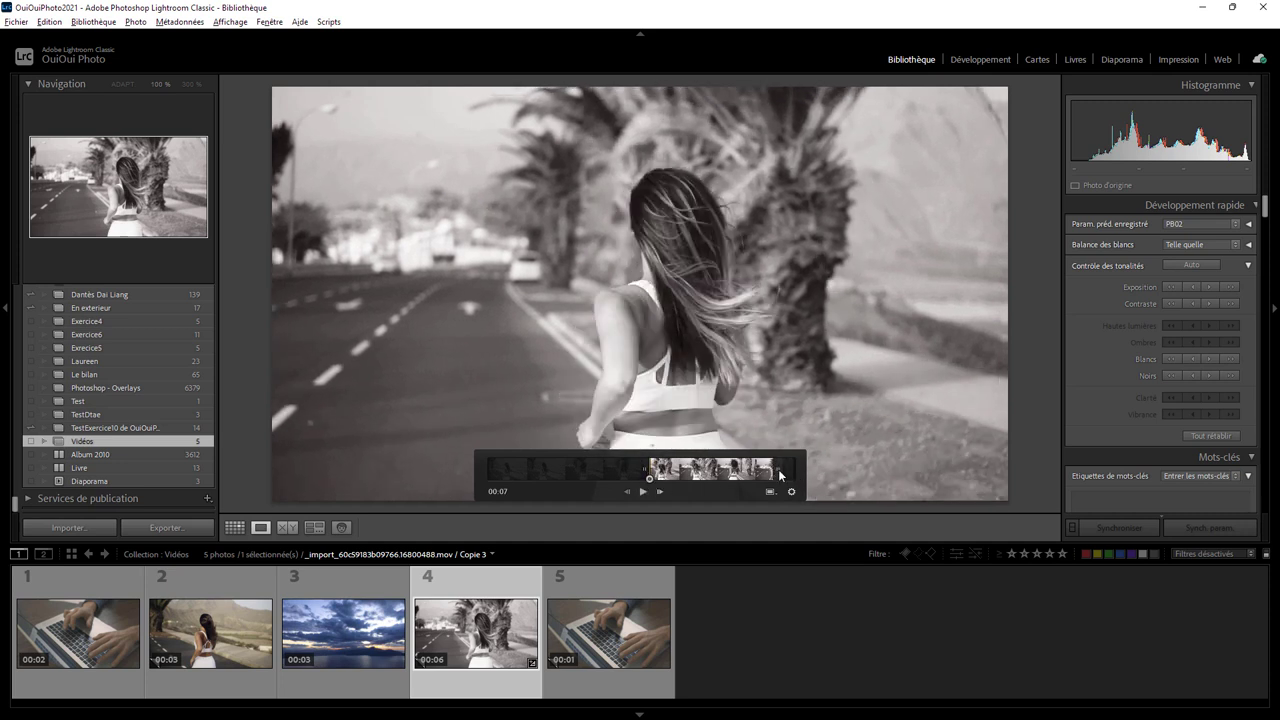
pyautogui.click(601, 650)
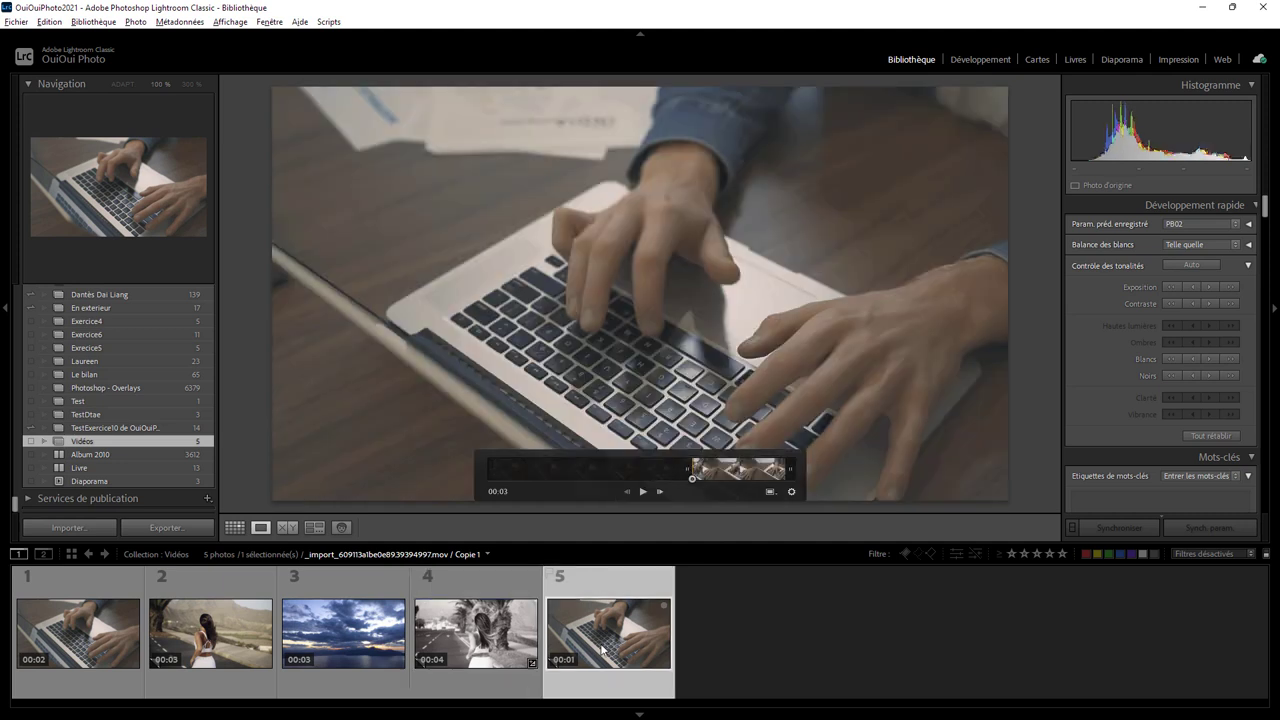
pyautogui.moveTo(678, 468)
pyautogui.mouseDown()
pyautogui.moveTo(625, 471)
pyautogui.moveTo(655, 475)
pyautogui.mouseUp()
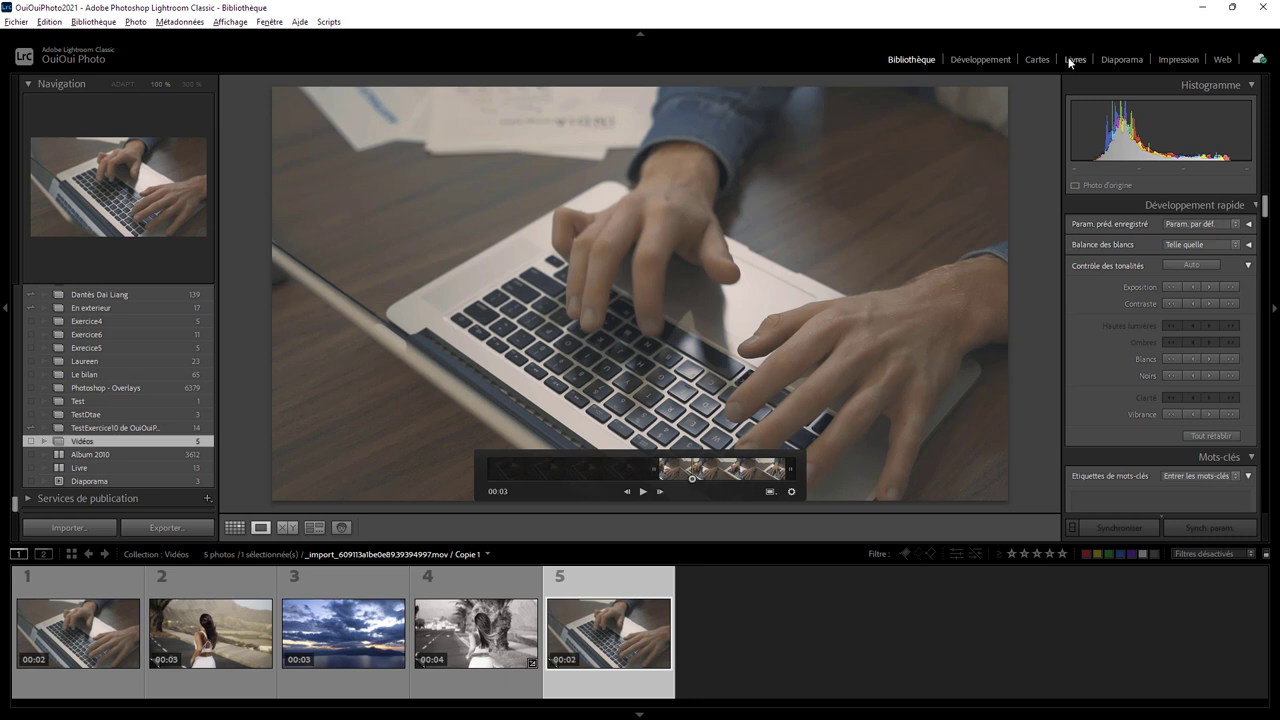
# Switch to the Slideshow module and preview the five clips from the first clip.
pyautogui.click(1120, 59)
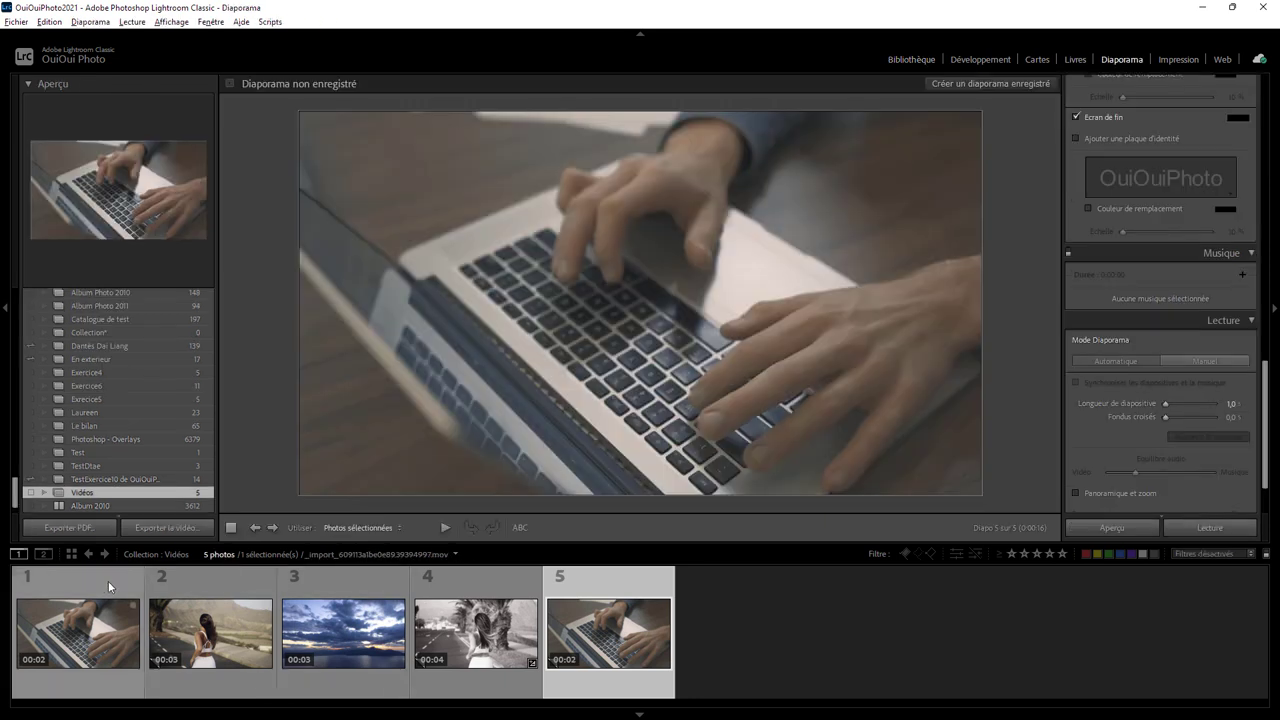
pyautogui.click(108, 581)
pyautogui.click(1132, 522)
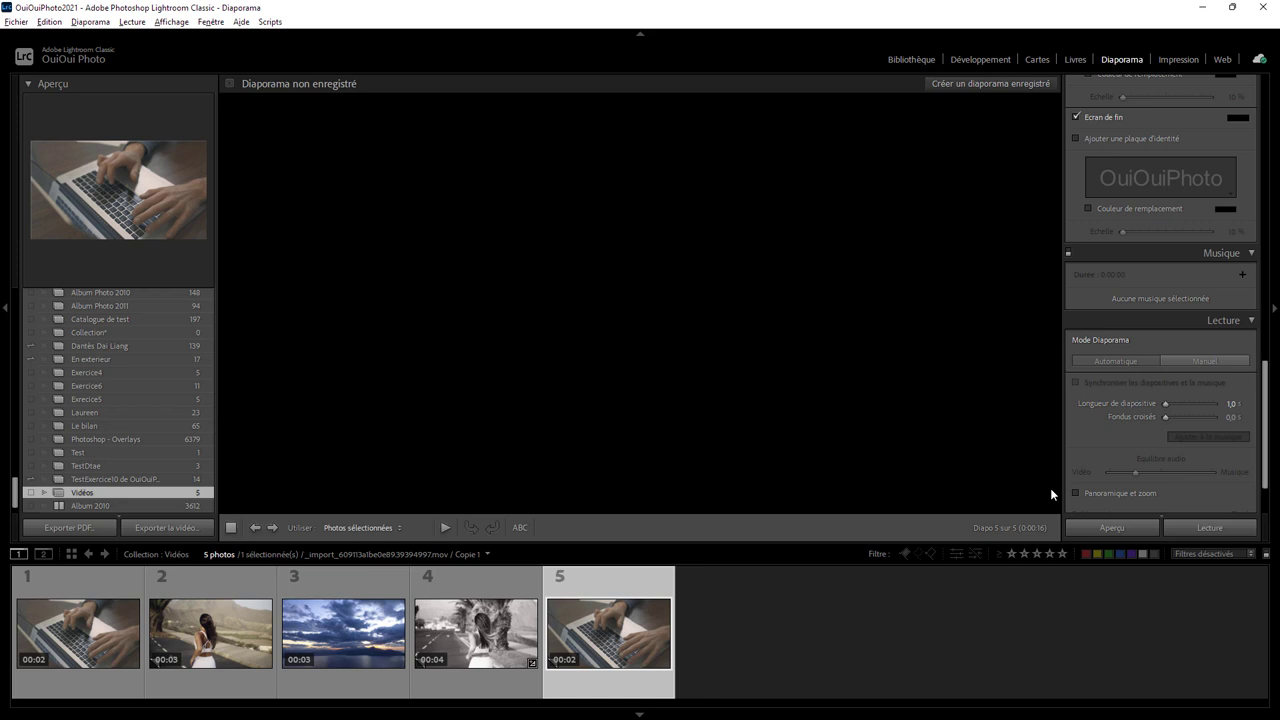
pyautogui.click(177, 531)
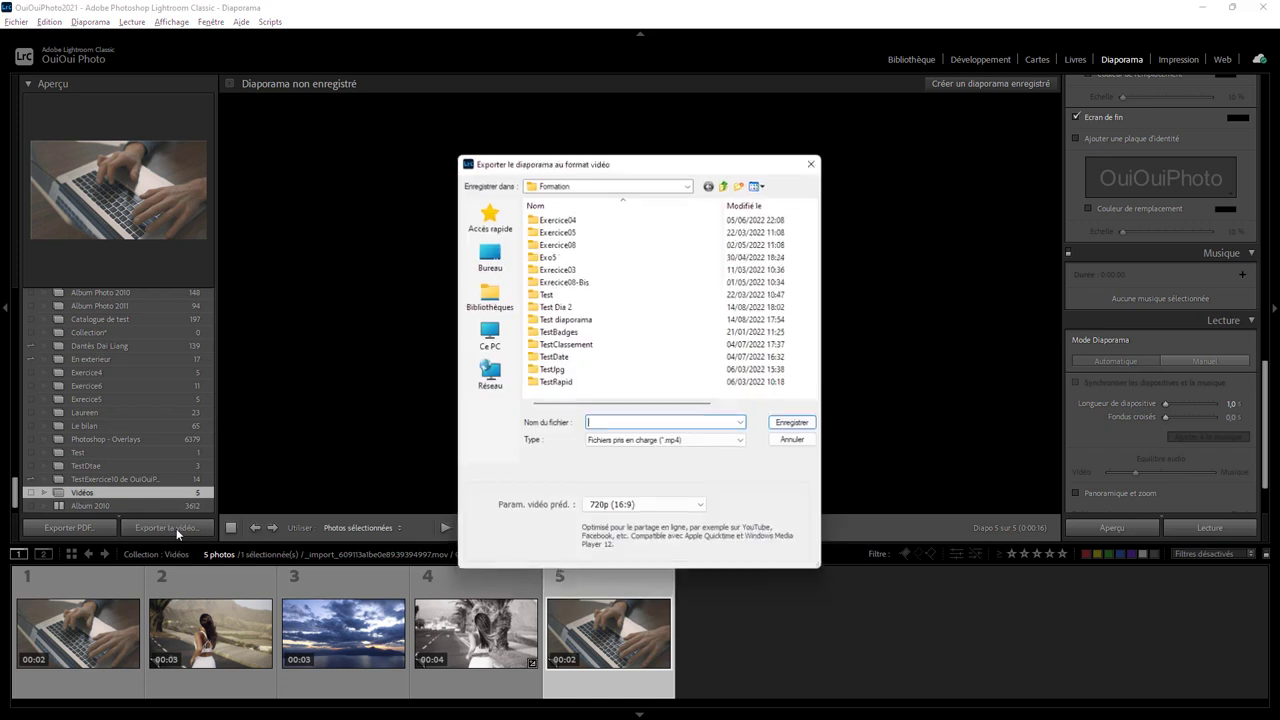
pyautogui.click(650, 512)
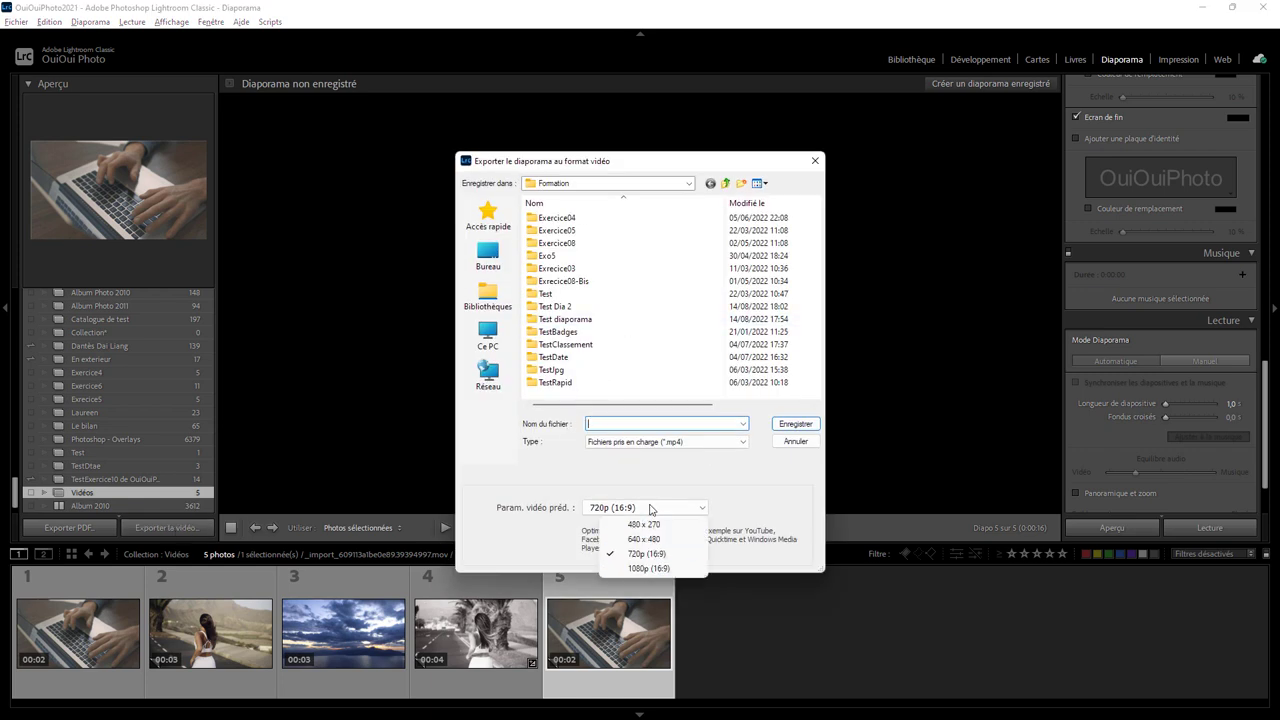
pyautogui.click(790, 443)
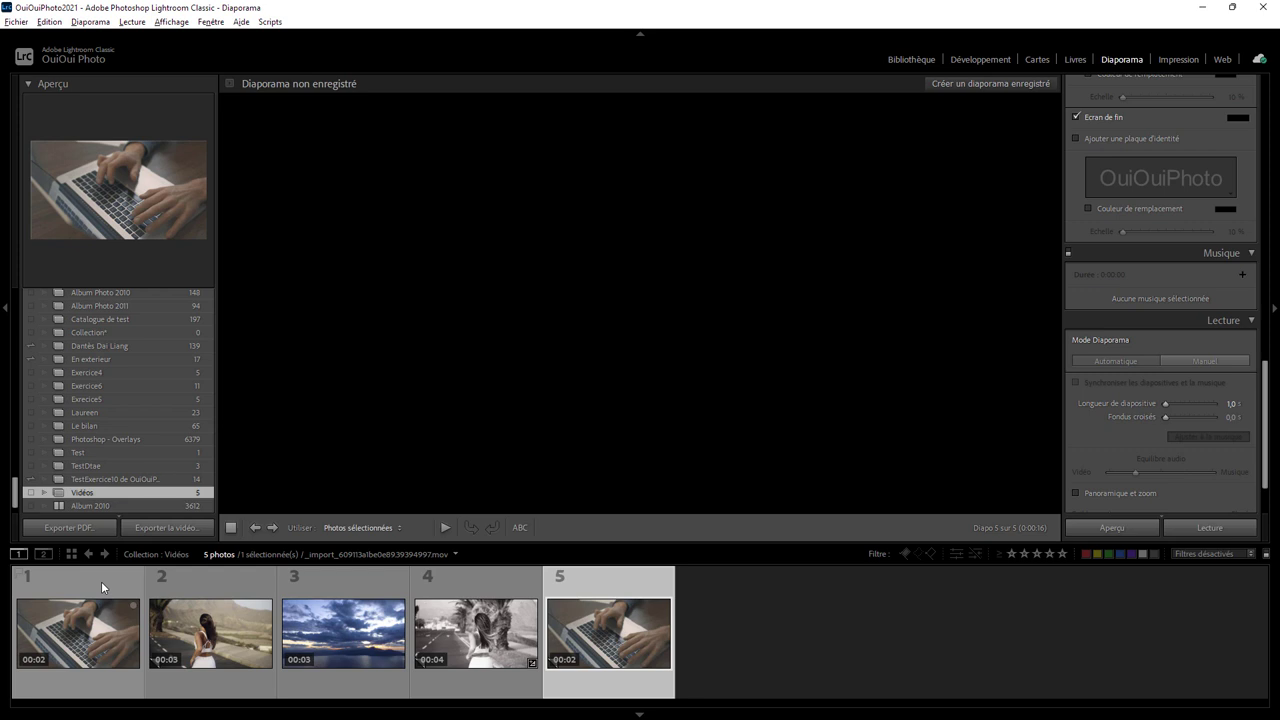
# Try a 1.4 s crossfade and preview it, then reduce the crossfade to about 0.5 s.
pyautogui.click(101, 581)
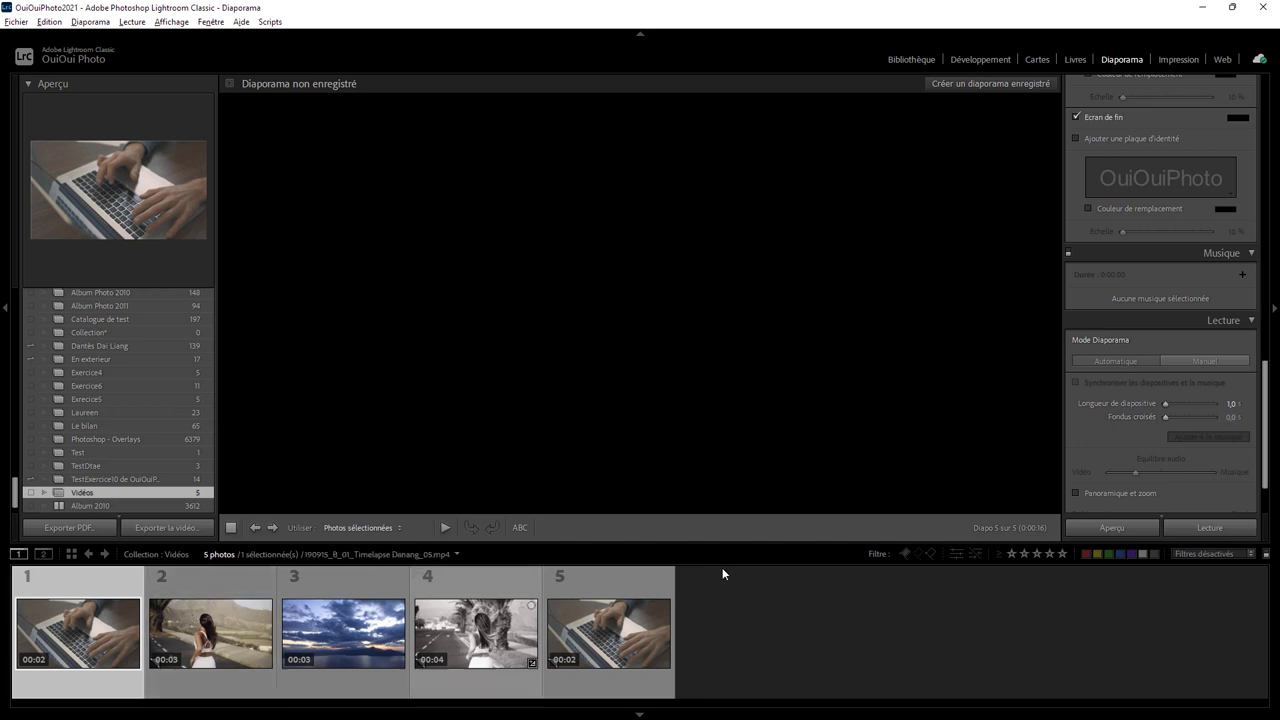
pyautogui.moveTo(1165, 417); pyautogui.dragTo(1179, 417)
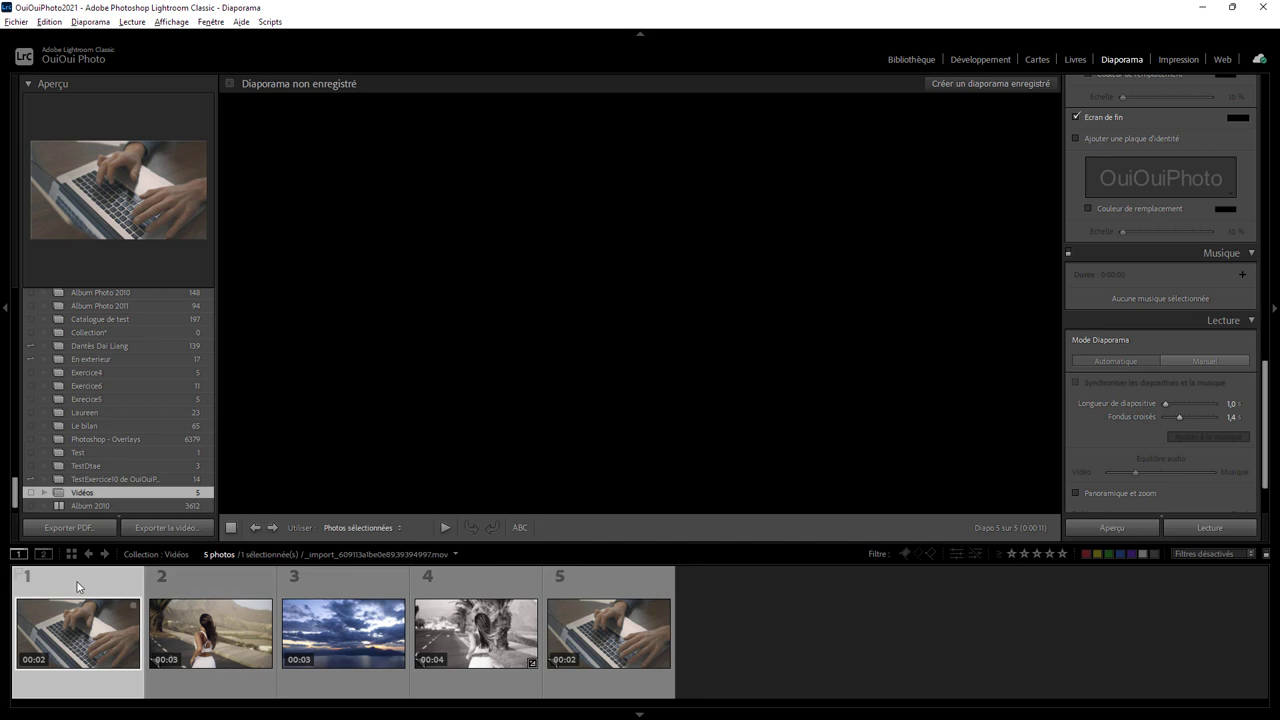
pyautogui.click(1110, 528)
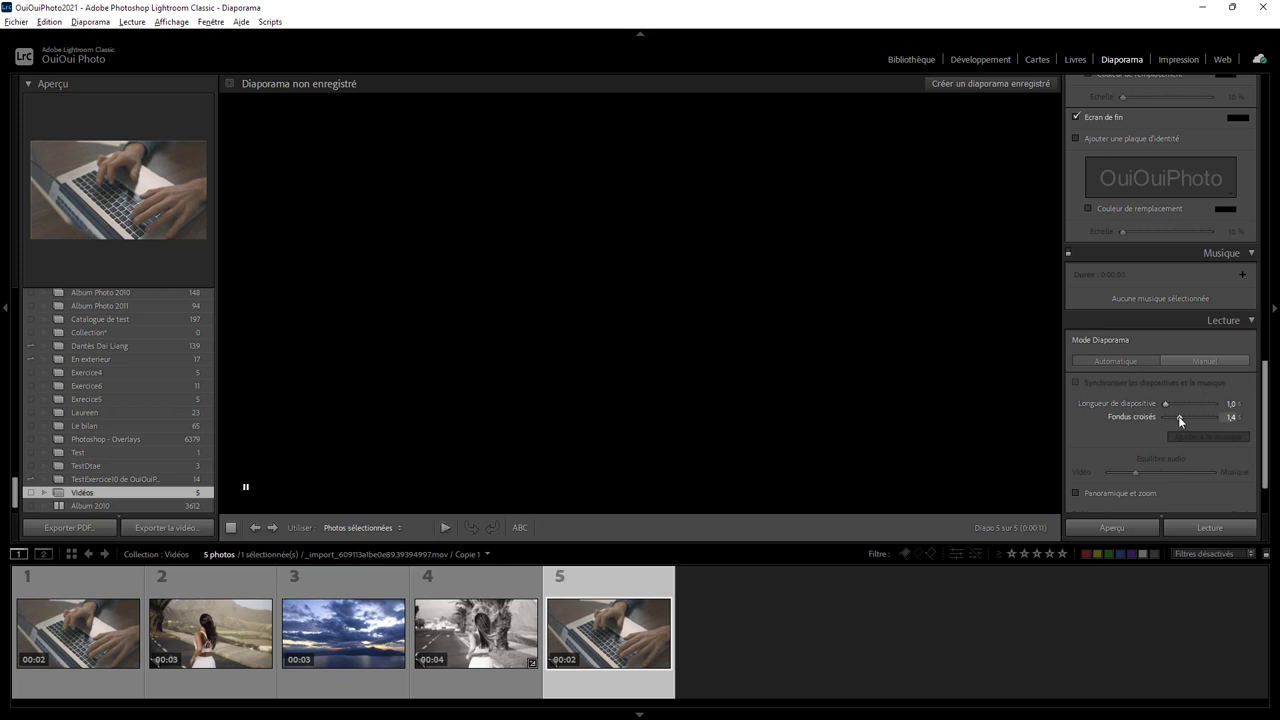
pyautogui.moveTo(1179, 416); pyautogui.dragTo(1172, 417)
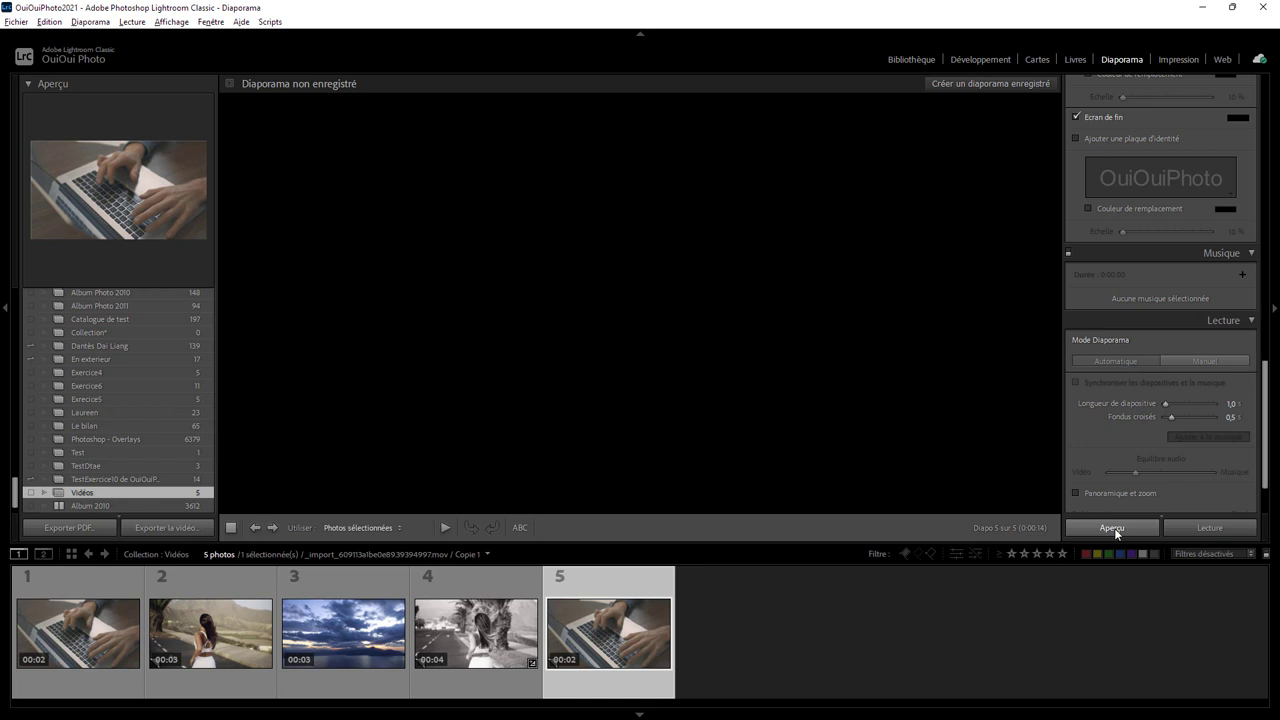
# Preview again, then play all five clips full screen starting from the first clip.
pyautogui.click(1113, 528)
pyautogui.click(81, 582)
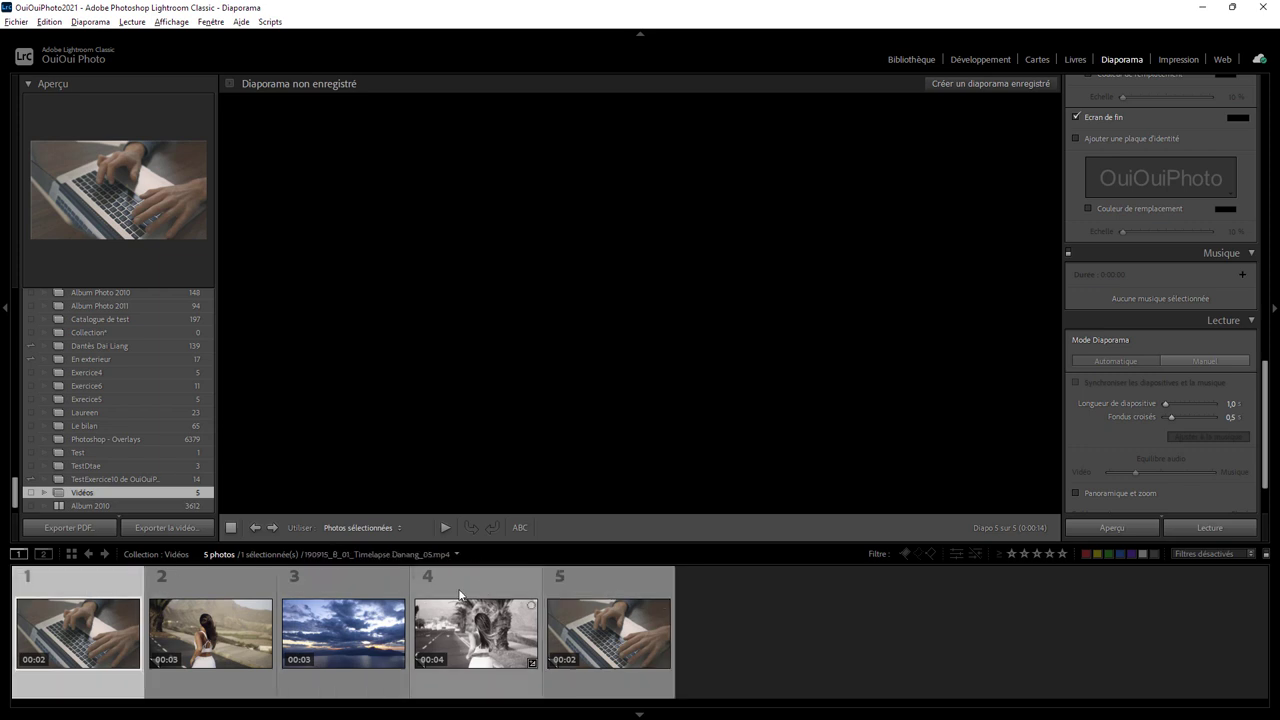
pyautogui.click(1196, 525)
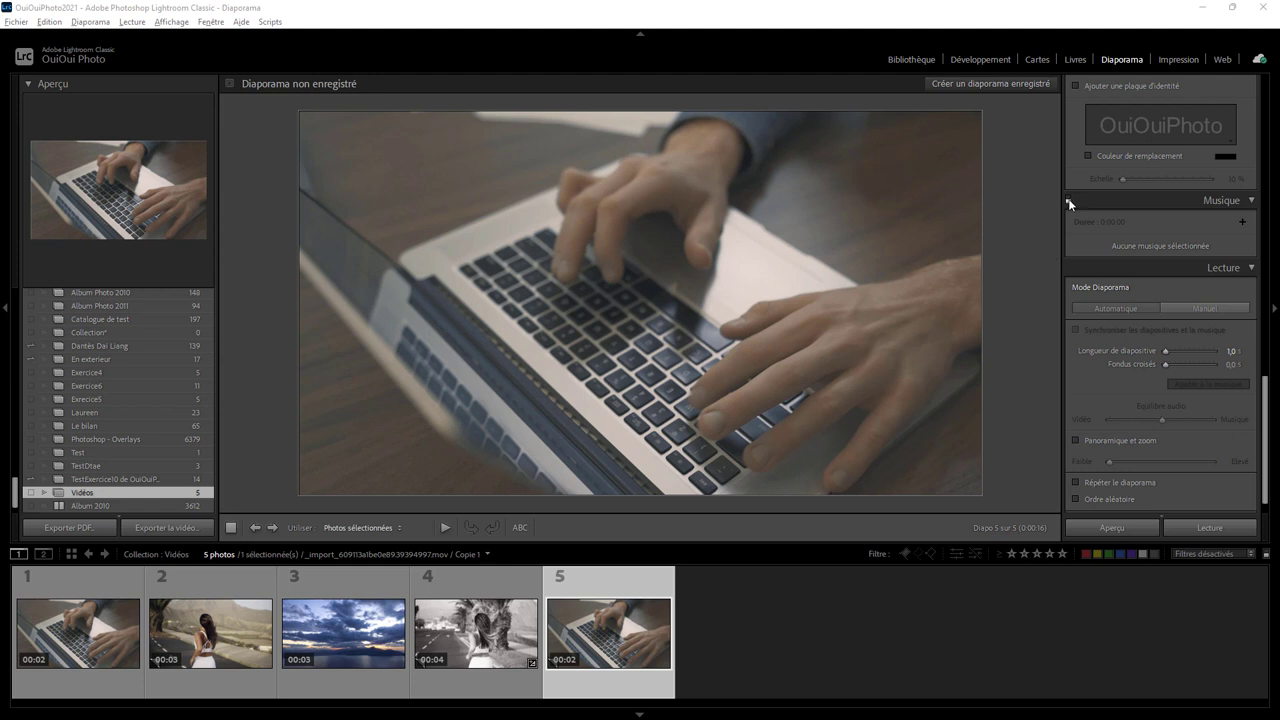
# Pick Projet sans titre.mp3 from the Music panel as the slideshow soundtrack.
pyautogui.click(1243, 222)
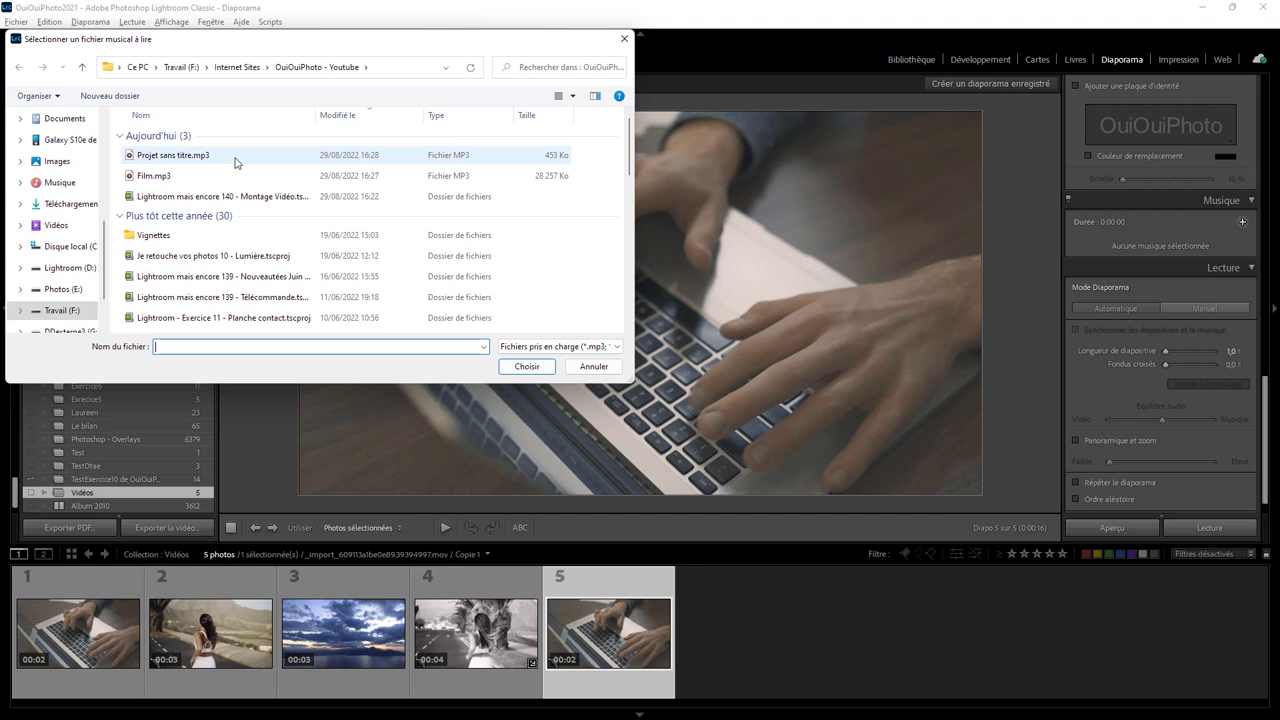
pyautogui.doubleClick(173, 155)
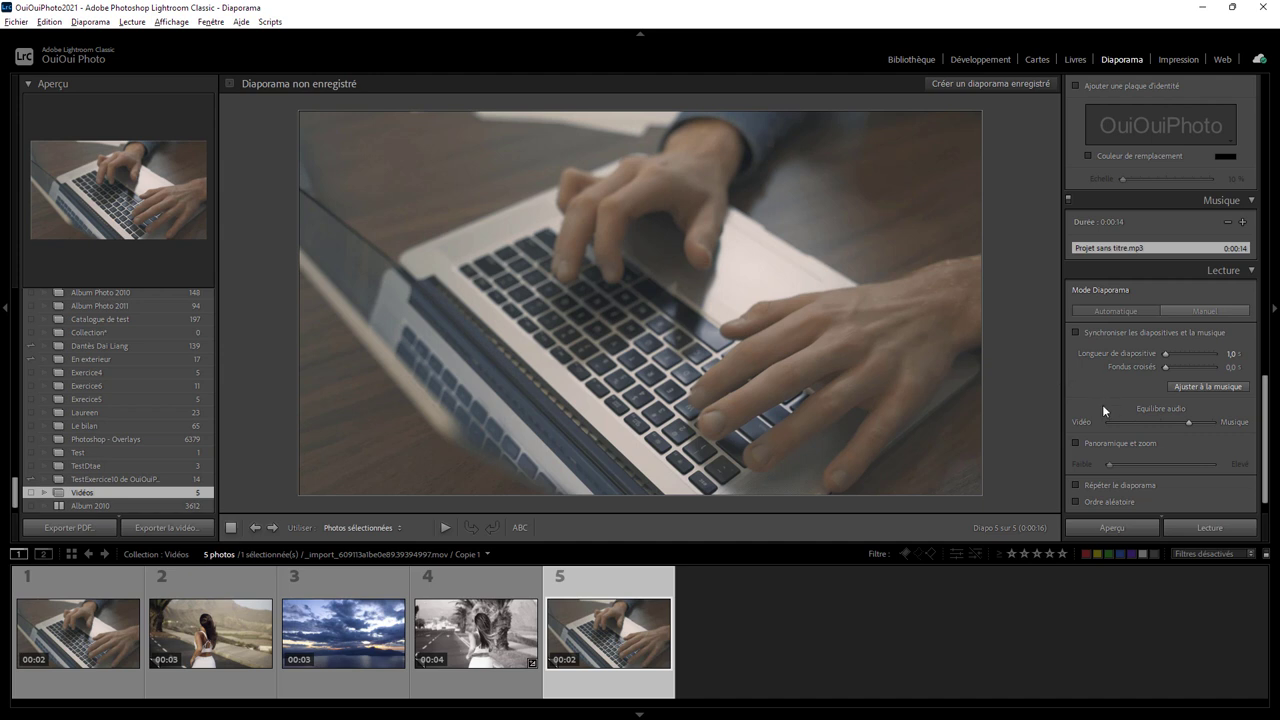
# Preview the slideshow with its music, restarting from the first filmstrip clip.
pyautogui.click(1114, 524)
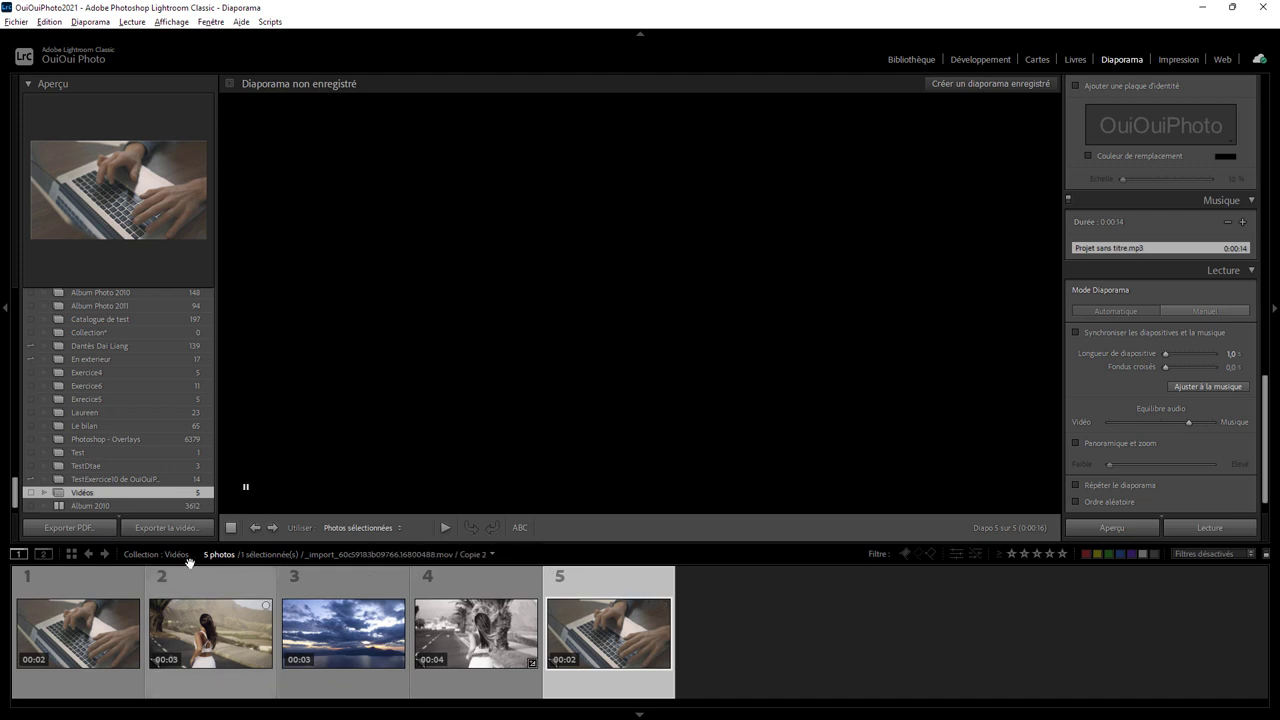
pyautogui.click(106, 583)
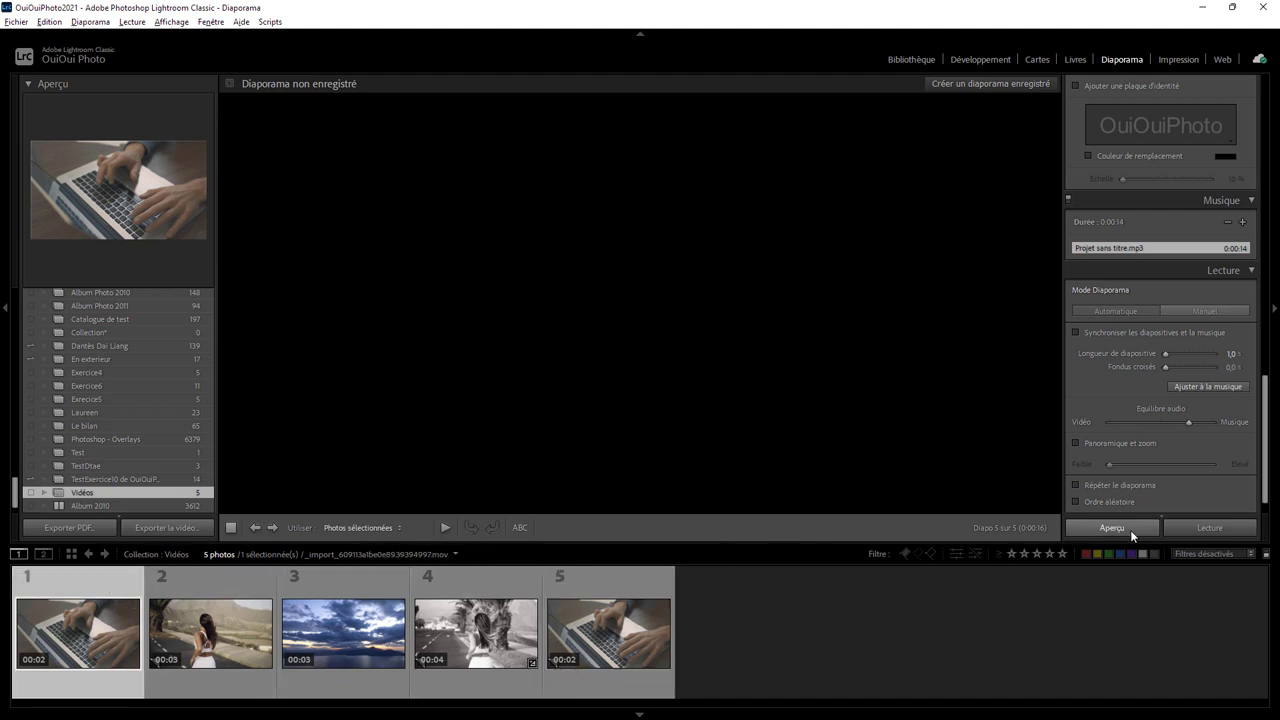
pyautogui.click(1122, 531)
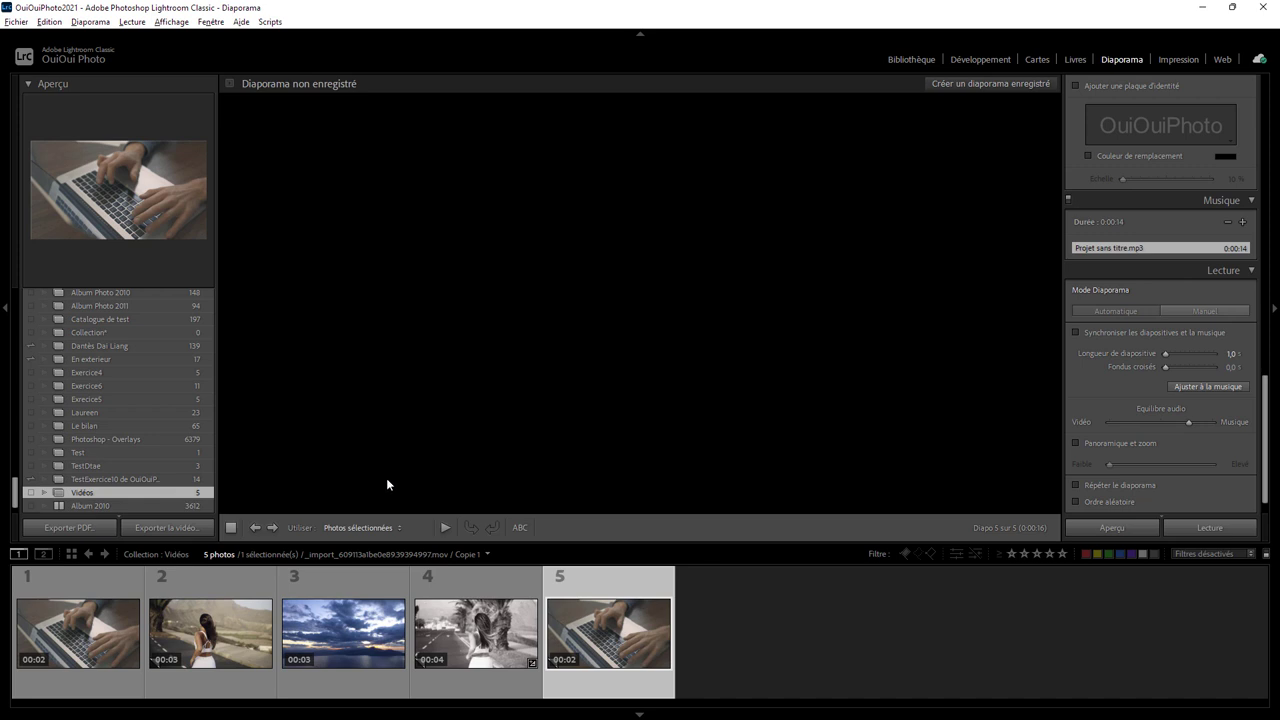
# Start the video export and create a Montage Vidéo folder inside Formation as the destination.
pyautogui.click(166, 527)
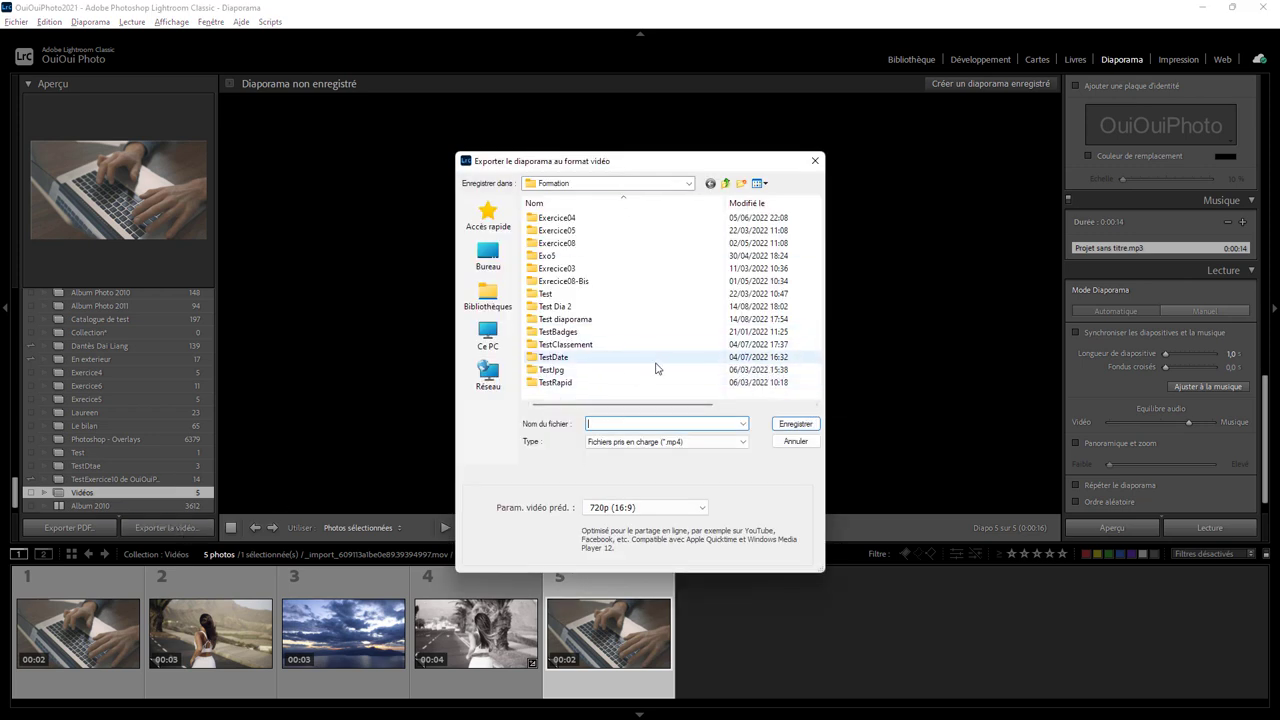
pyautogui.rightClick(659, 372)
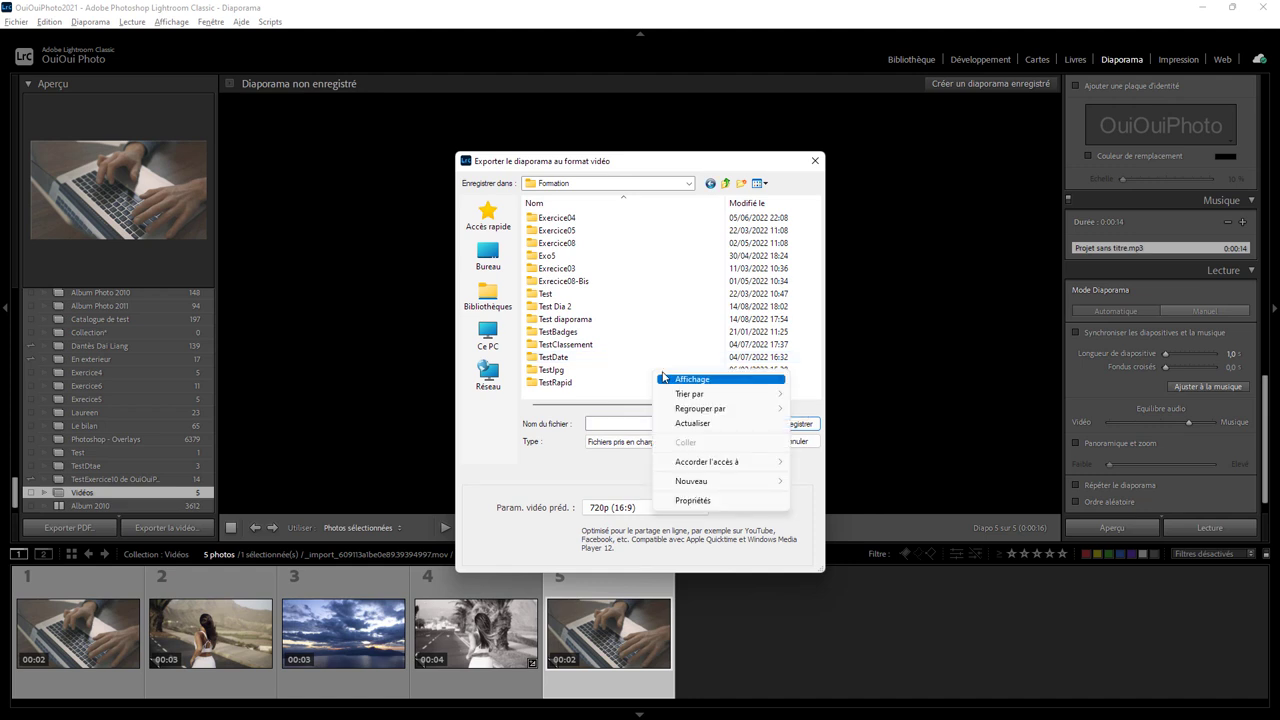
pyautogui.moveTo(720, 481)
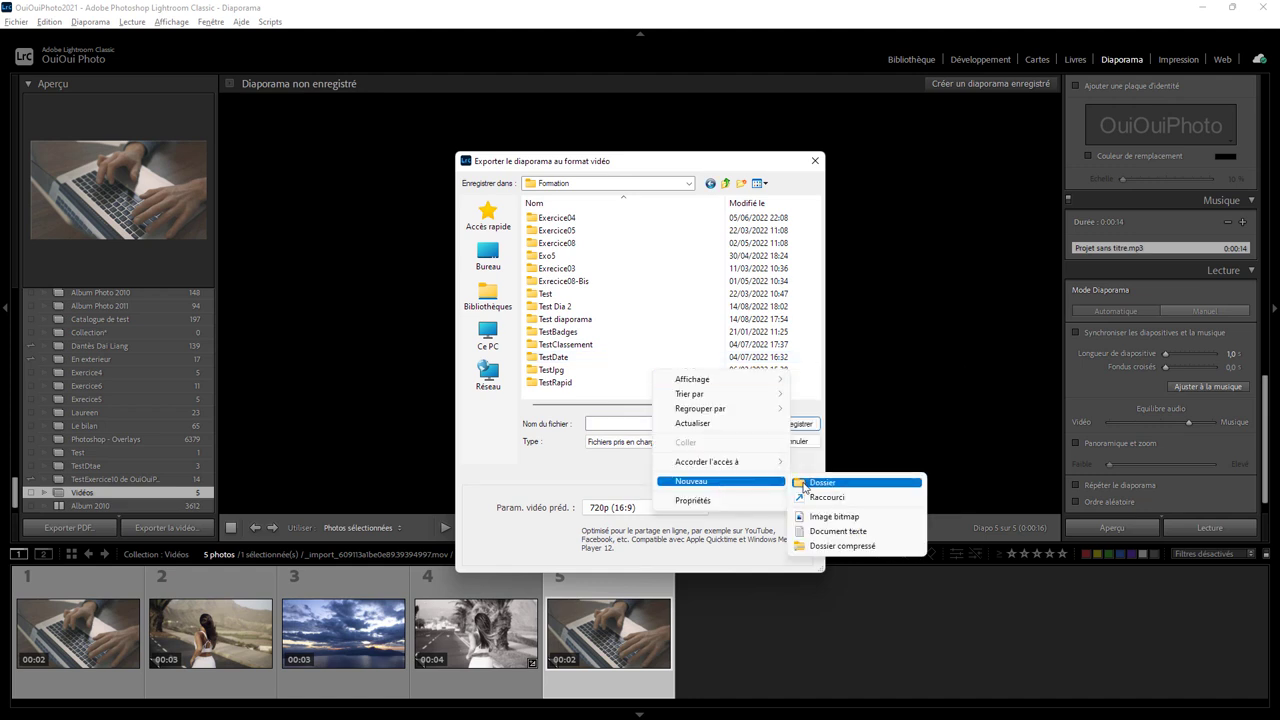
pyautogui.click(807, 486)
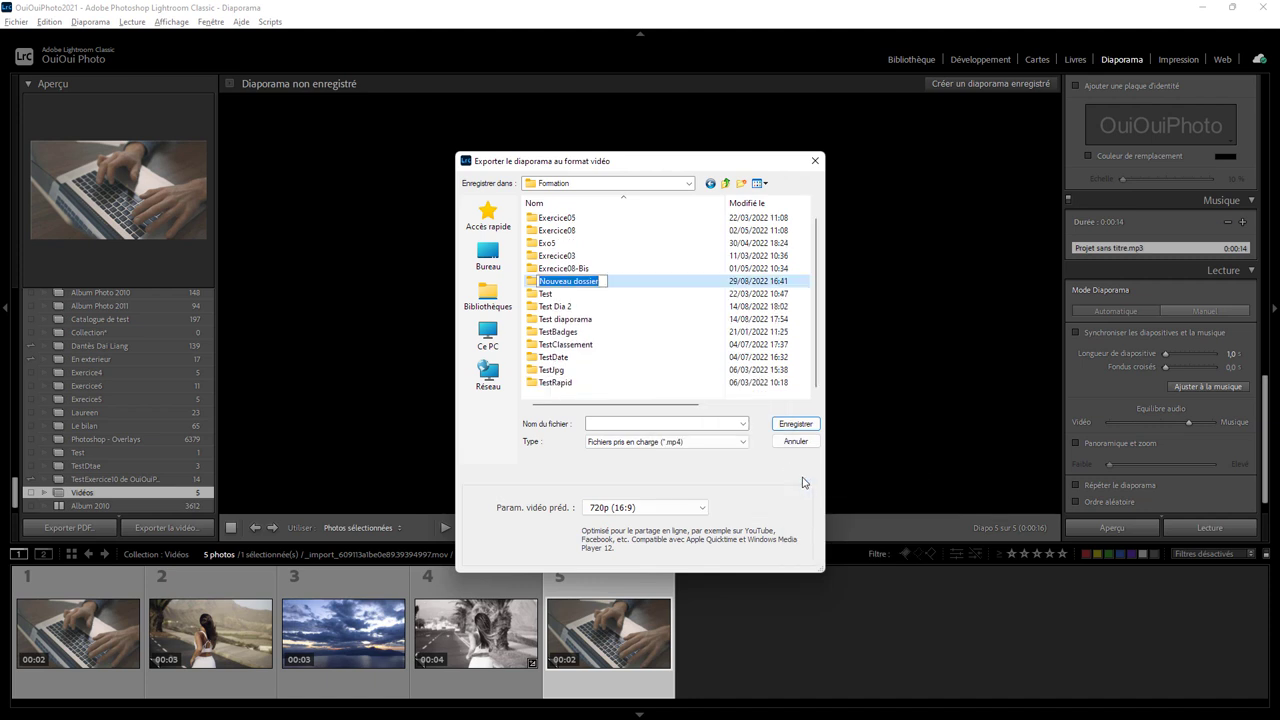
pyautogui.write('Montage Vidéo')
pyautogui.press('Return')
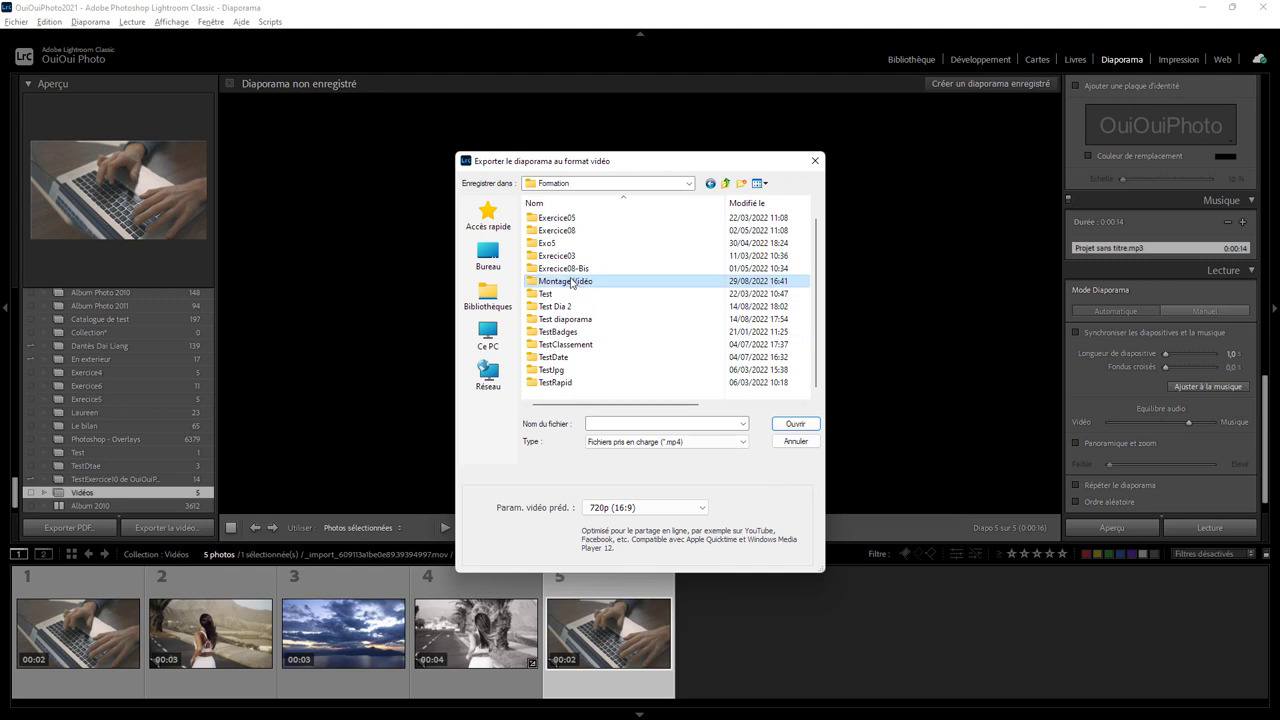
pyautogui.doubleClick(573, 283)
# Export the slideshow at 1080p (16:9) as a video file named Film.
pyautogui.click(662, 505)
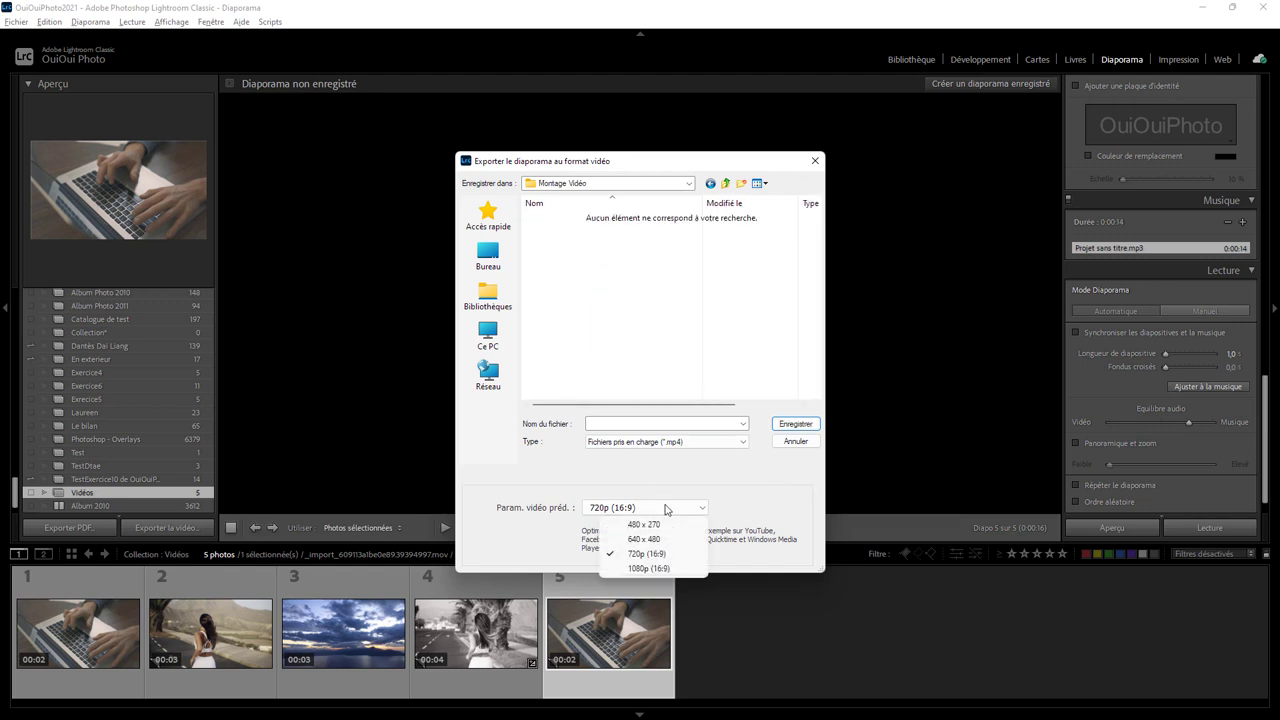
pyautogui.click(668, 570)
pyautogui.click(606, 426)
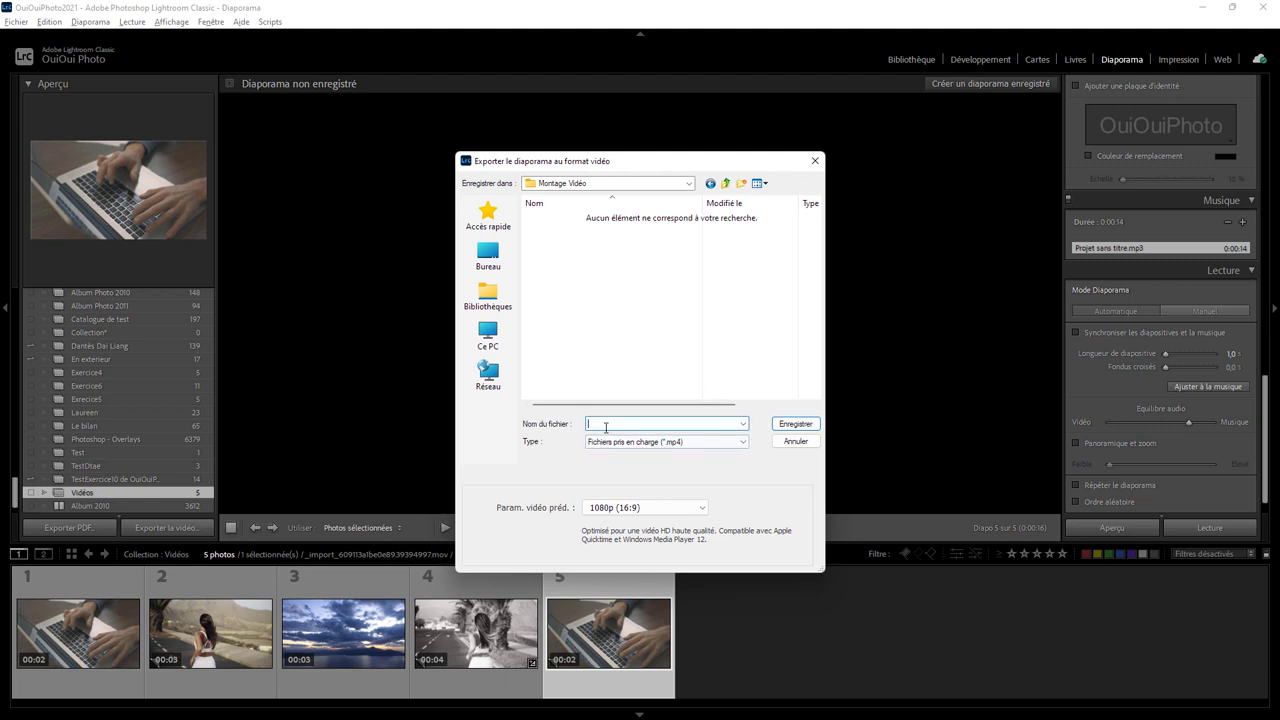
pyautogui.write('Film')
pyautogui.click(788, 423)
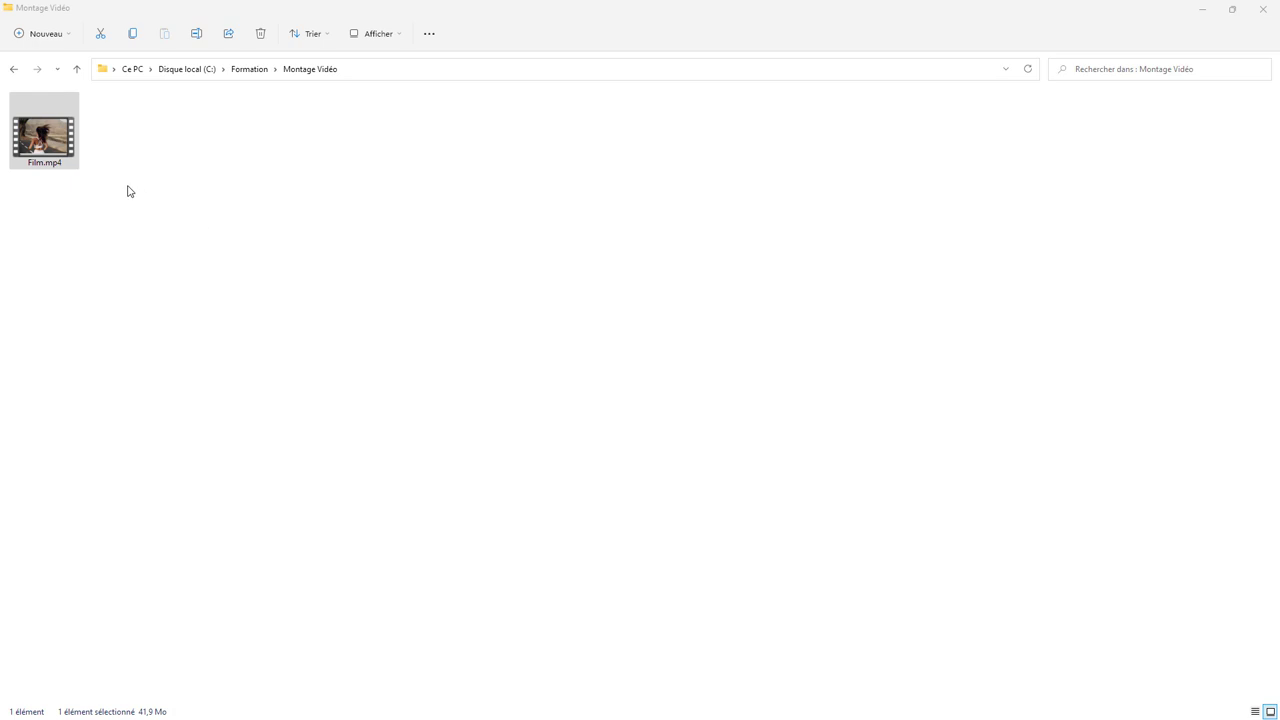
# Play Film.mp4 in Films et TV and pause it at the closing laptop clip.
pyautogui.doubleClick(40, 145)
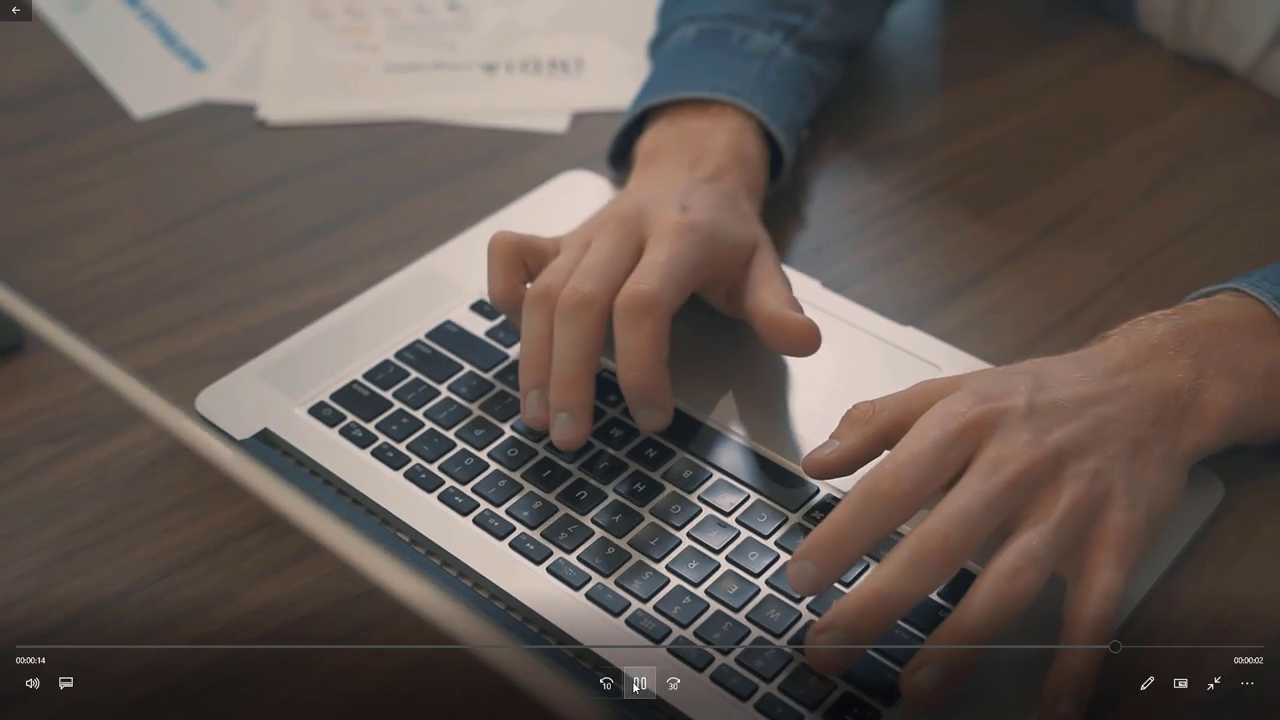
pyautogui.click(640, 684)
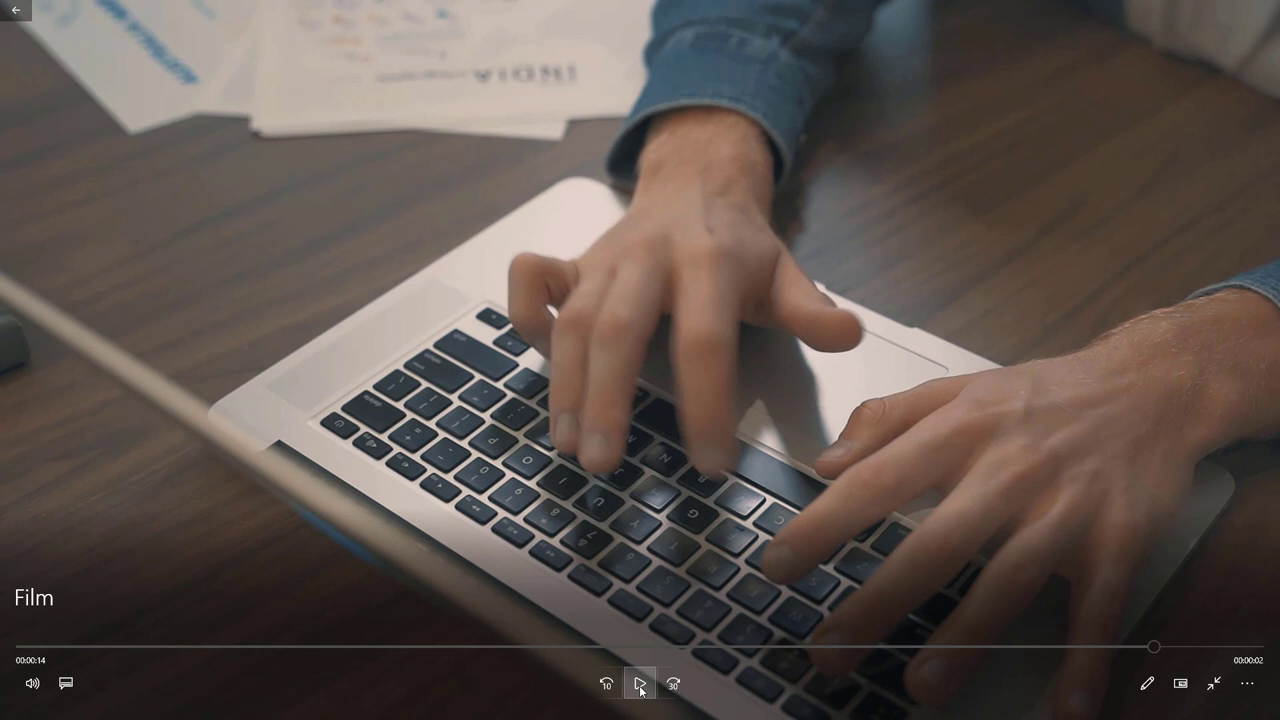